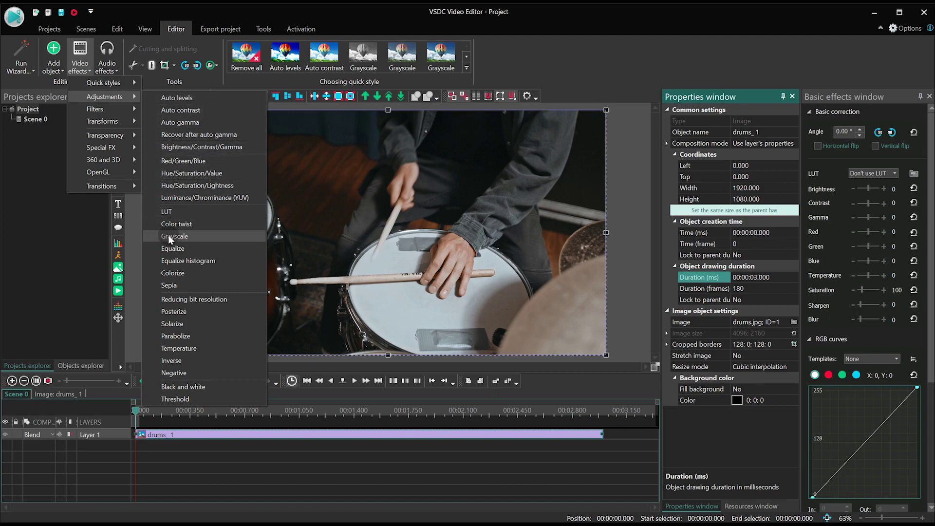
# - Apply a Grayscale effect to the drums image, plus a Brightness/Contrast/Gamma effect with contrast levels at -50
pyautogui.click(200, 236)
pyautogui.press('Return')
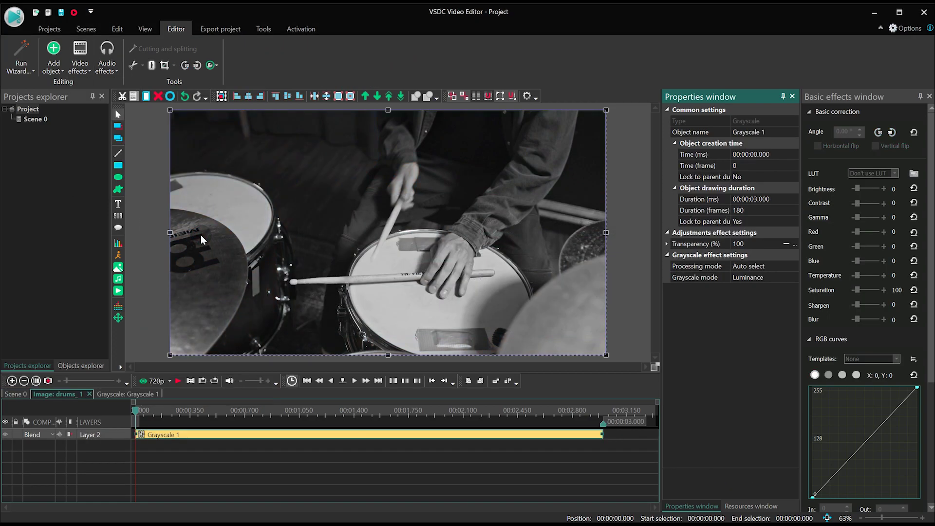
pyautogui.click(88, 71)
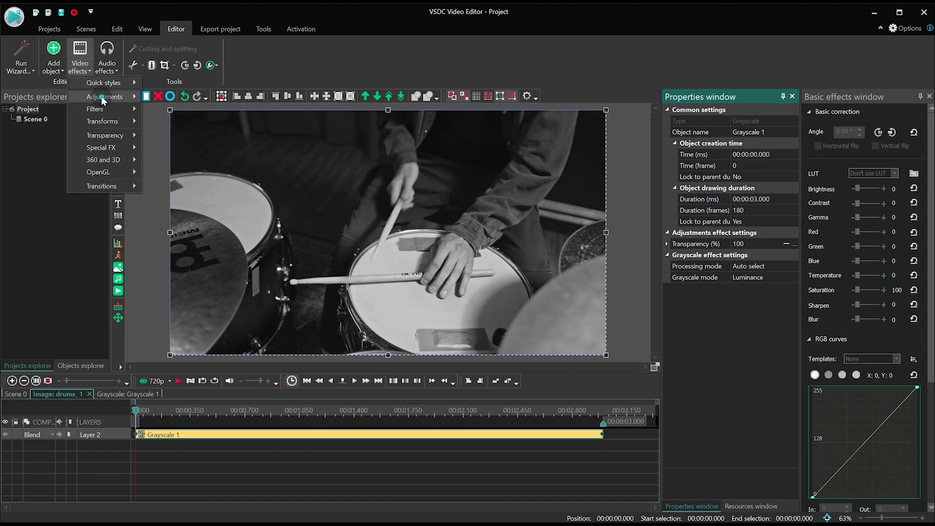
pyautogui.moveTo(109, 97)
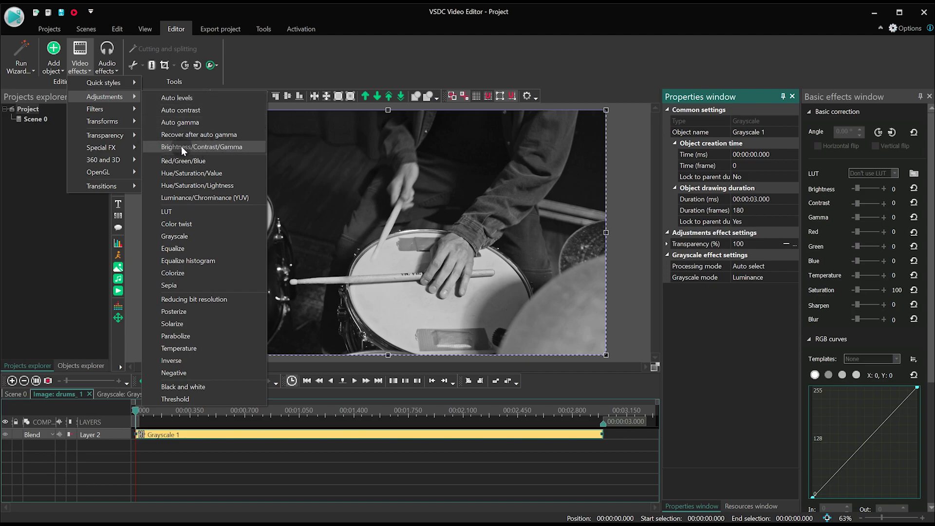
pyautogui.click(249, 150)
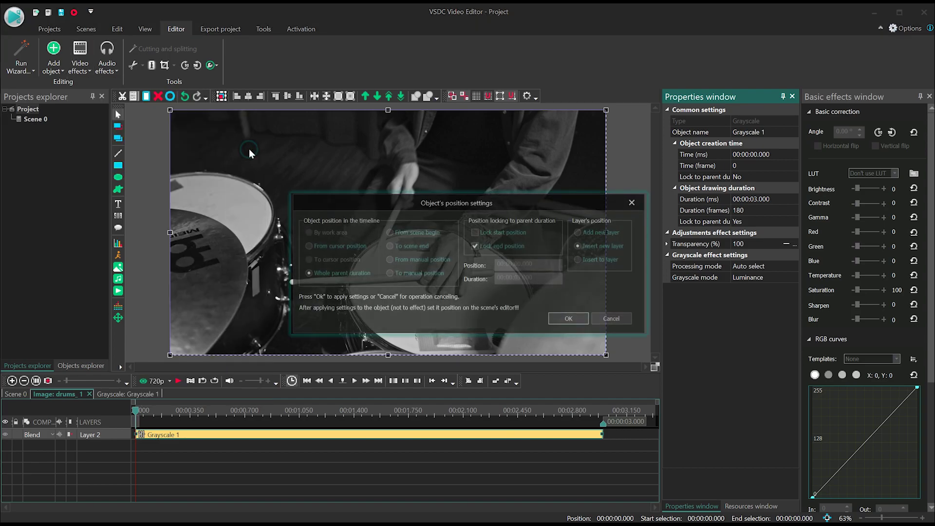
pyautogui.press('Return')
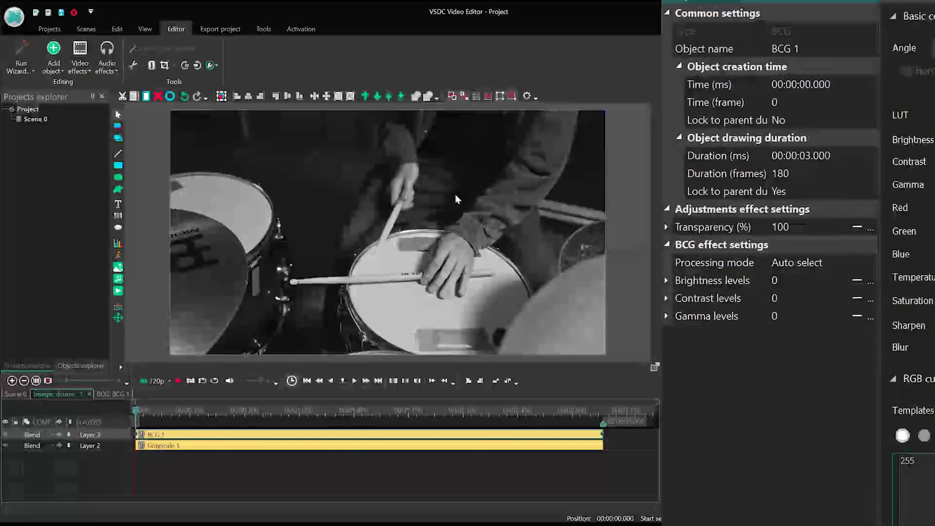
pyautogui.click(835, 300)
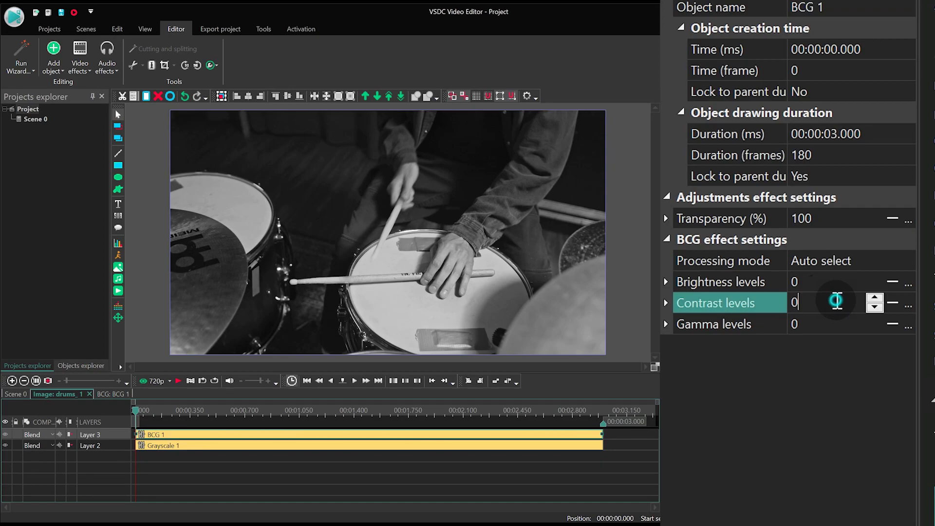
pyautogui.write('-50')
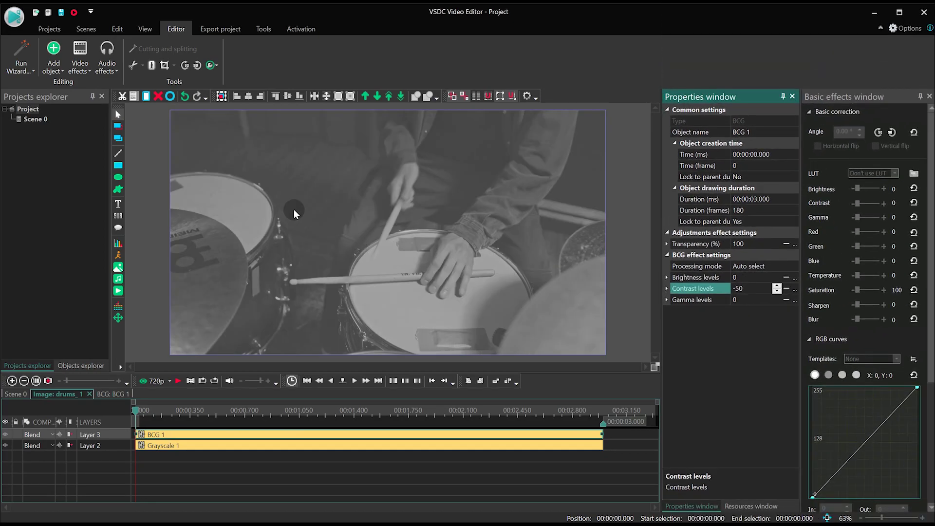
# - Add a Zoom transform effect to the drums image for the whole parent duration
pyautogui.click(82, 68)
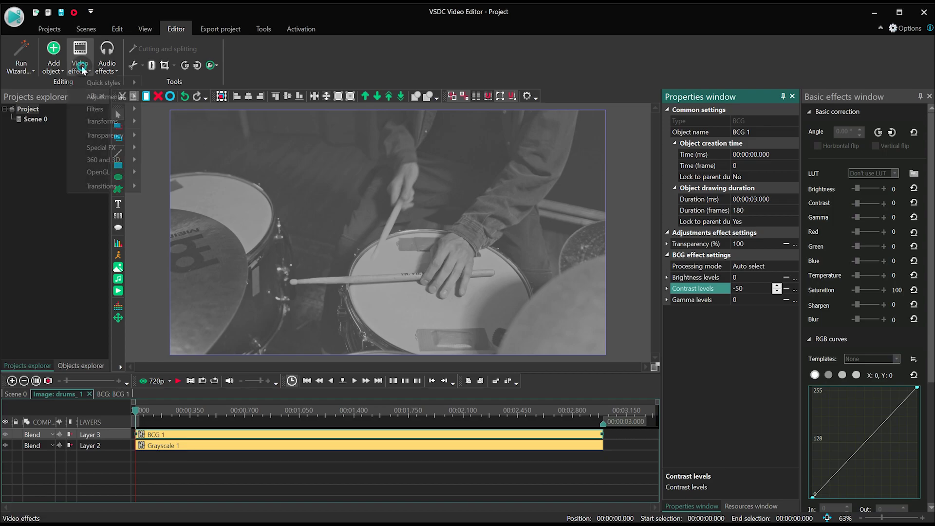
pyautogui.click(107, 122)
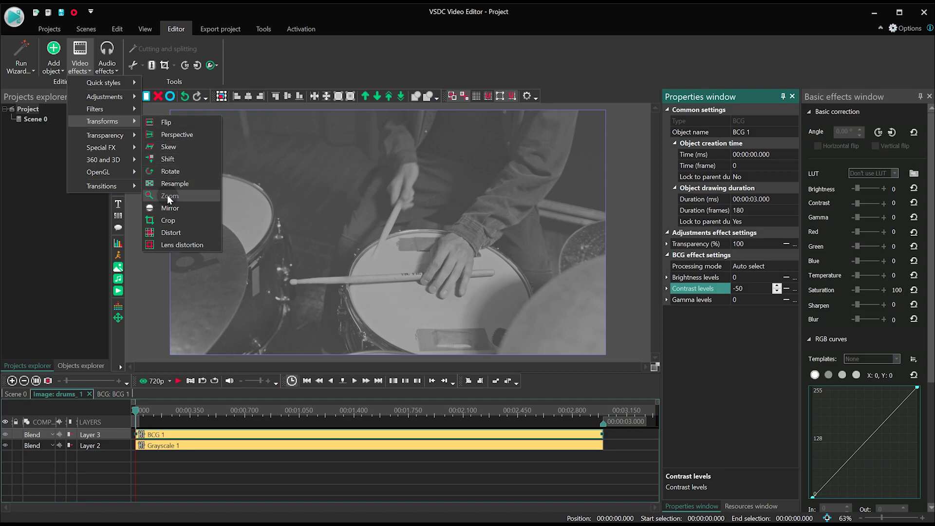
pyautogui.click(186, 195)
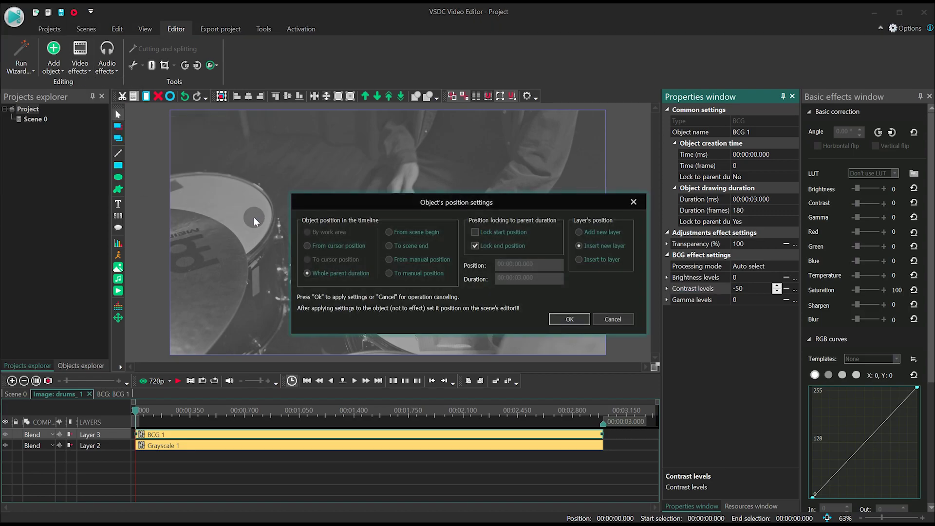
pyautogui.click(570, 320)
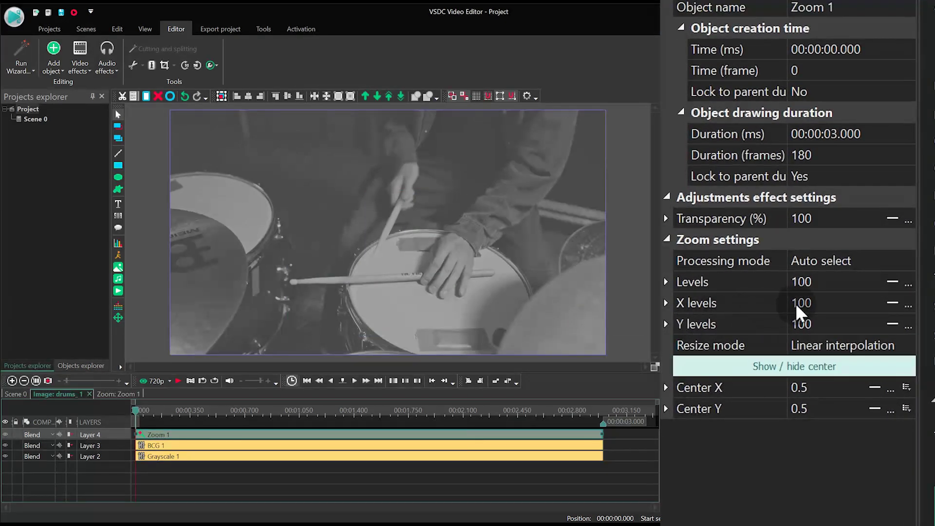
# - Animate the Zoom effect's Levels with a curve and add a point of value 135 at 00:00:01.000
pyautogui.click(891, 283)
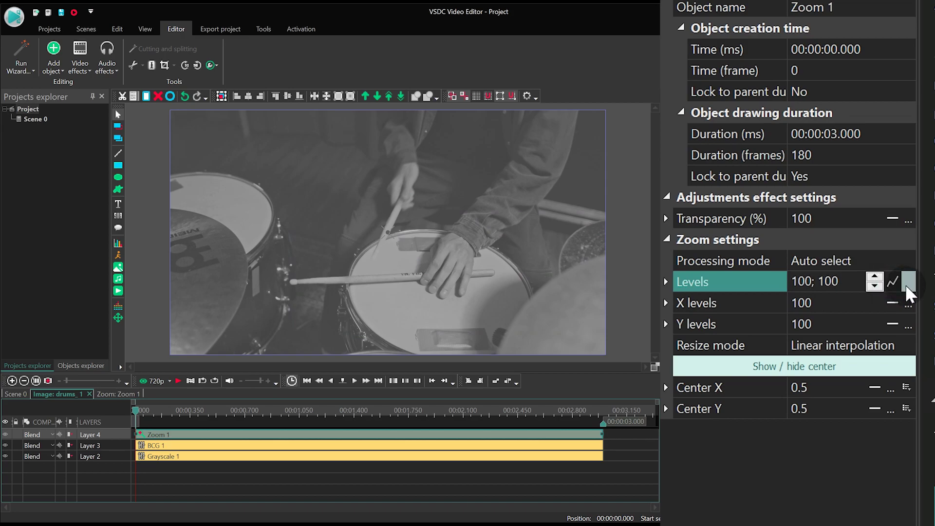
pyautogui.click(896, 284)
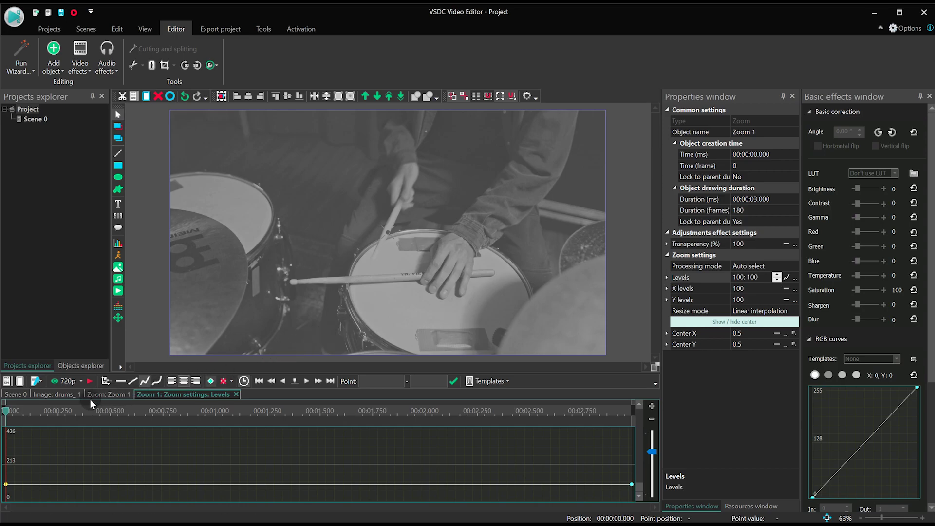
pyautogui.click(7, 412)
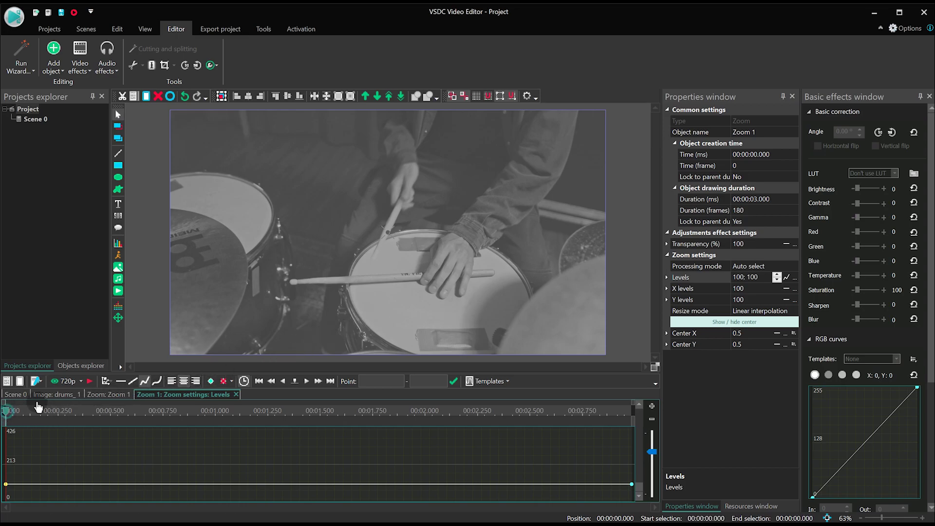
pyautogui.press('space')
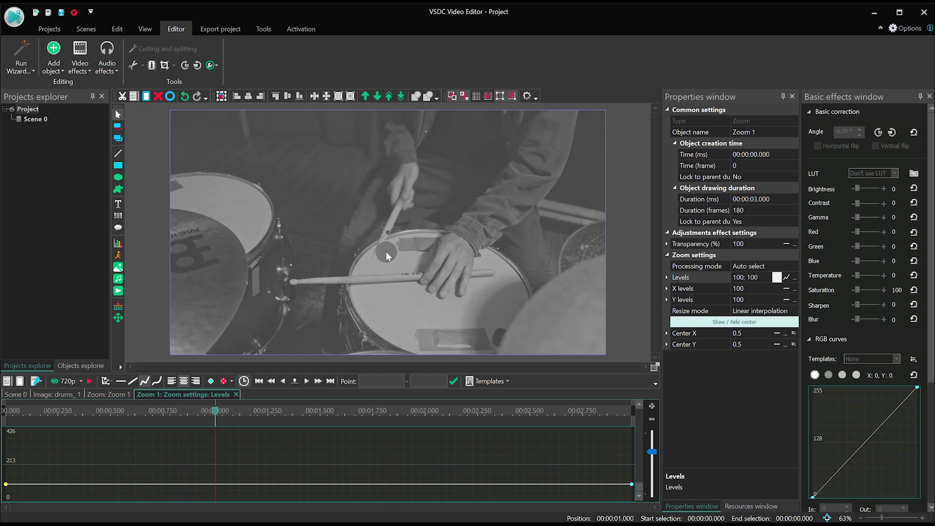
pyautogui.click(417, 384)
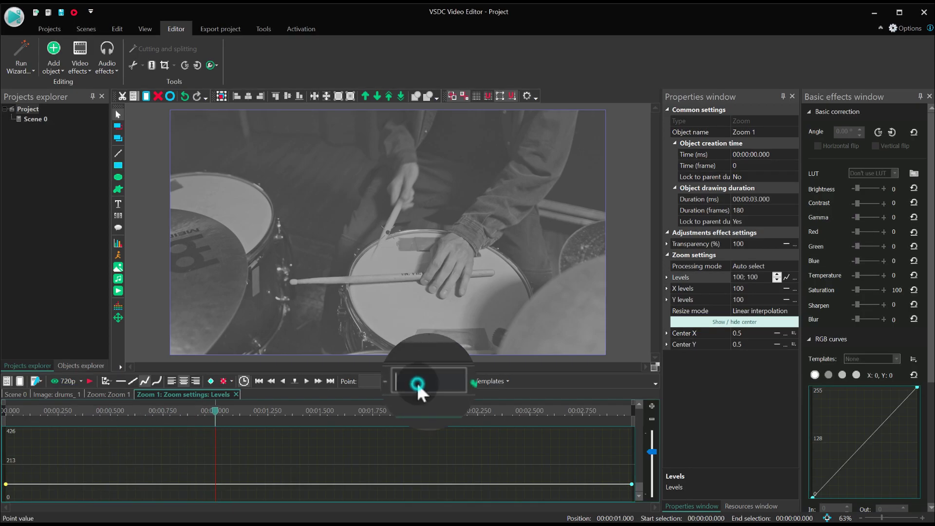
pyautogui.write('135')
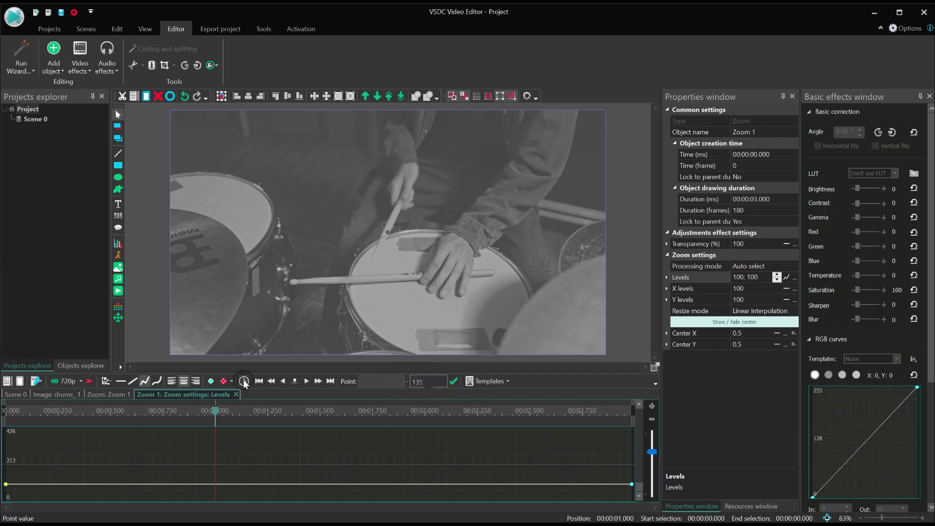
pyautogui.click(211, 380)
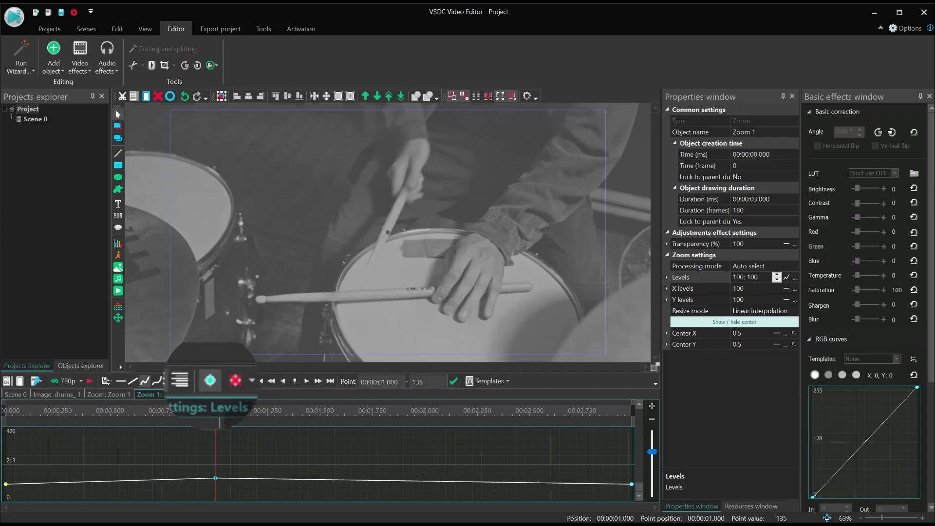
# - Add zoom level points of 135 at 00:00:02.000 and 100 at 00:00:02.500 on the curve
pyautogui.press('space')
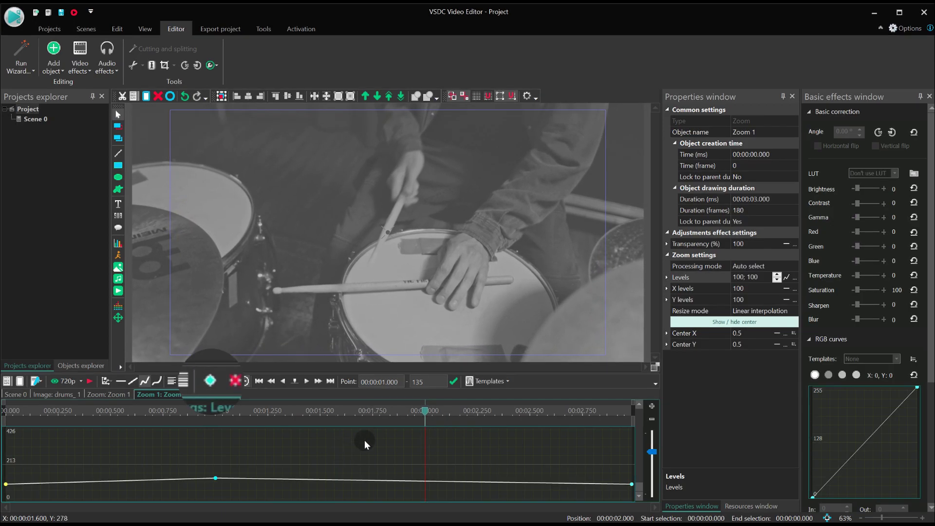
pyautogui.click(210, 380)
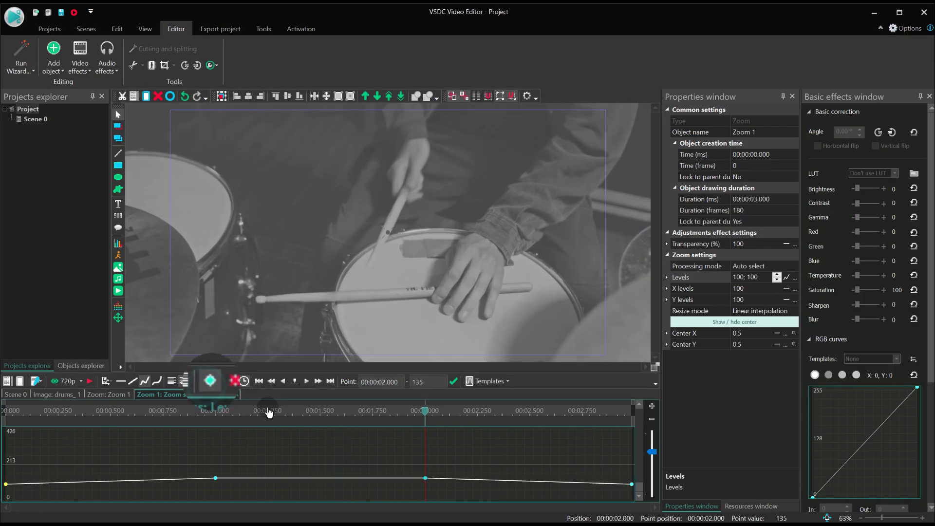
pyautogui.press('space')
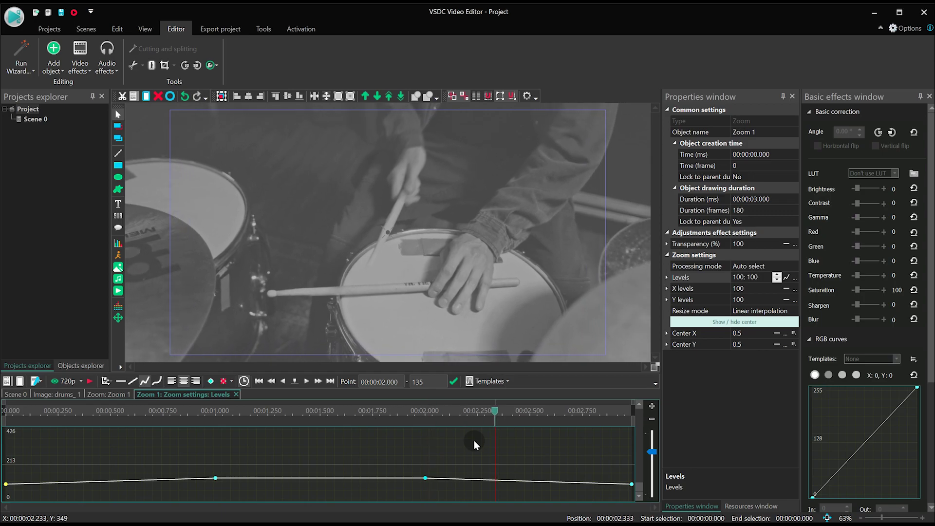
pyautogui.doubleClick(417, 382)
pyautogui.write('100')
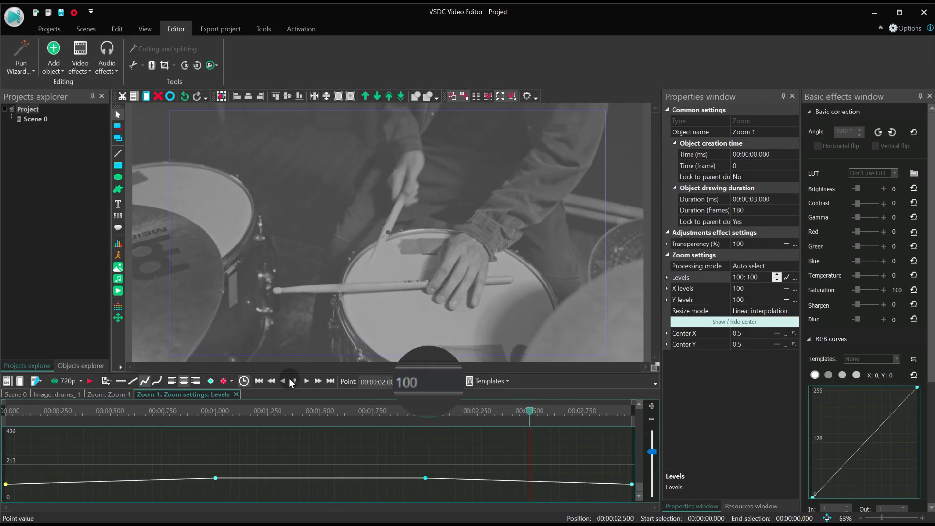
pyautogui.click(211, 381)
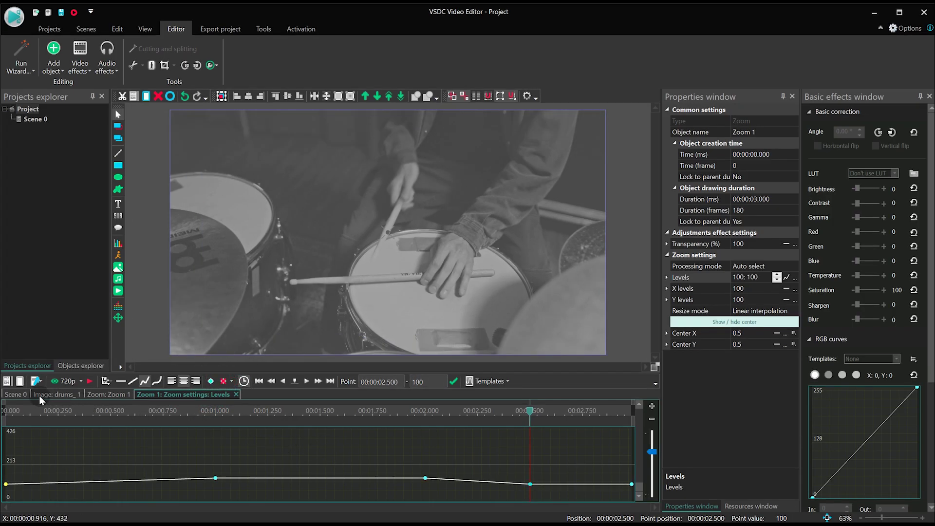
# - In Scene 0, draw a rectangle about 809 × 868 px over the upper middle of the image, beginning at the timeline's start
pyautogui.click(18, 394)
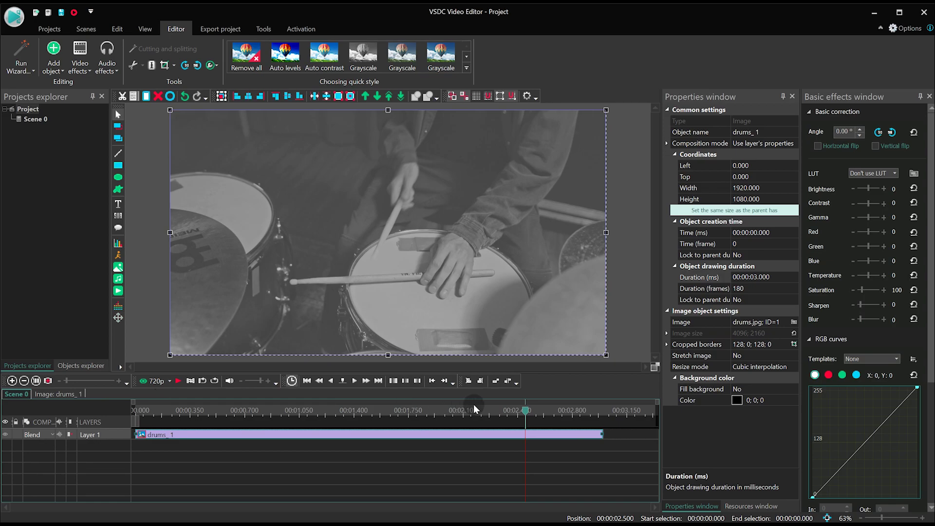
pyautogui.press('Home')
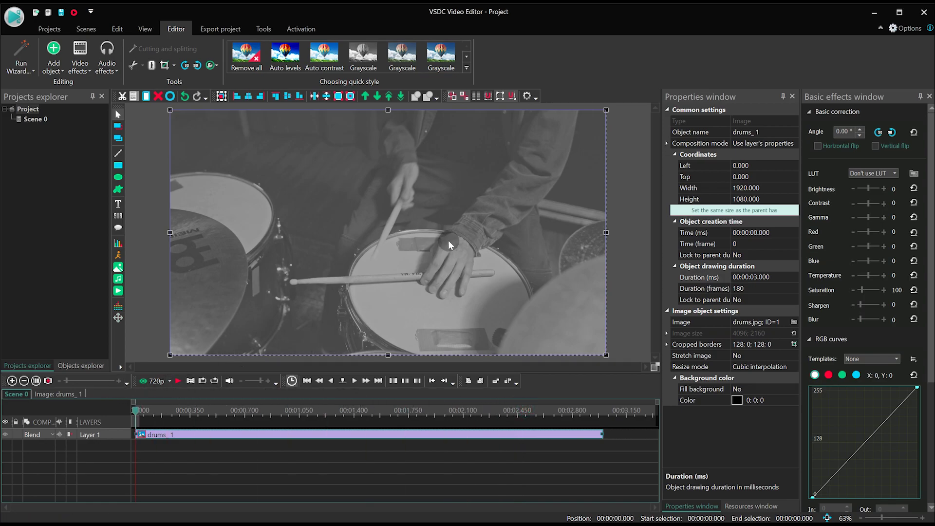
pyautogui.click(117, 166)
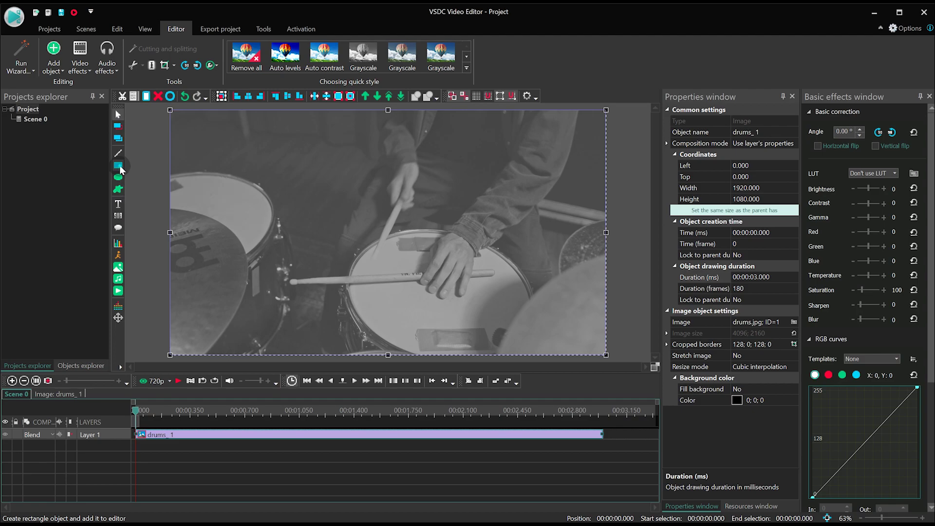
pyautogui.press('Return')
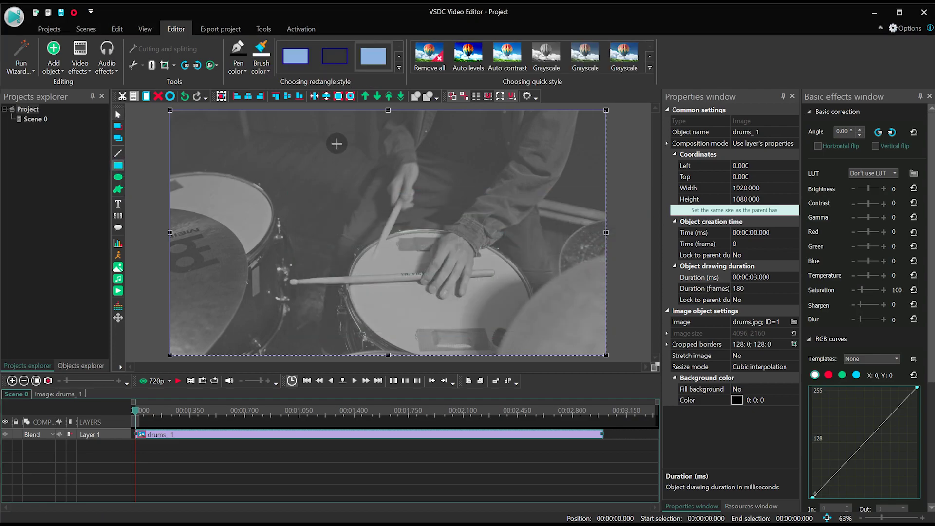
pyautogui.moveTo(299, 110); pyautogui.dragTo(483, 307)
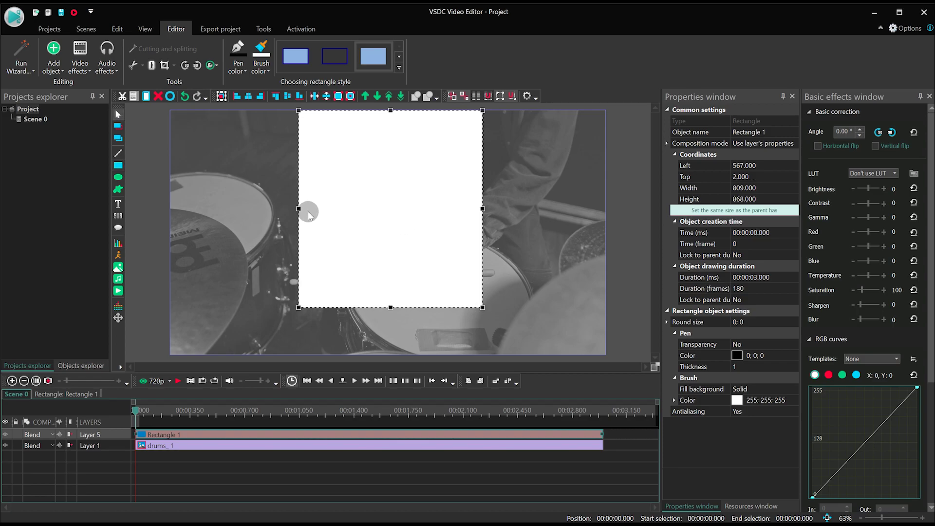
# - Give the rectangle the style without an outline and set its brush colour to orange-red #FF4200
pyautogui.click(372, 60)
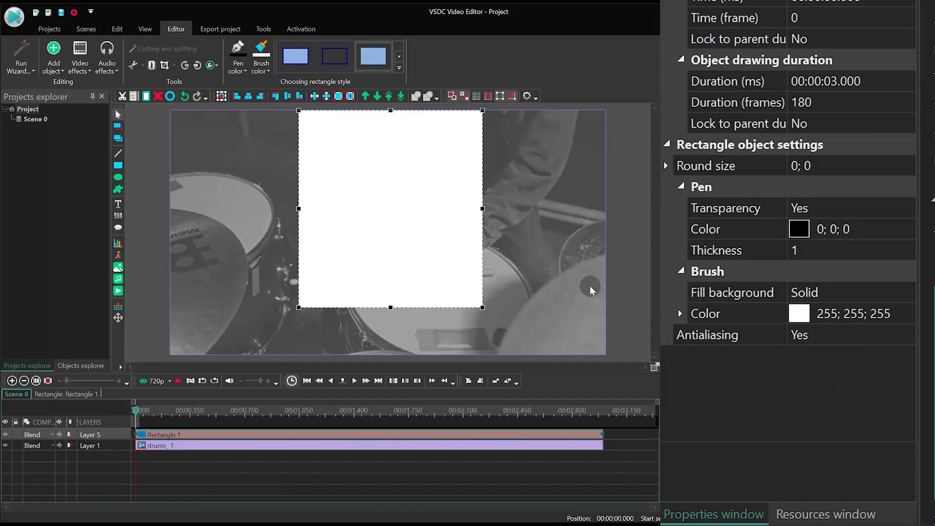
pyautogui.click(874, 312)
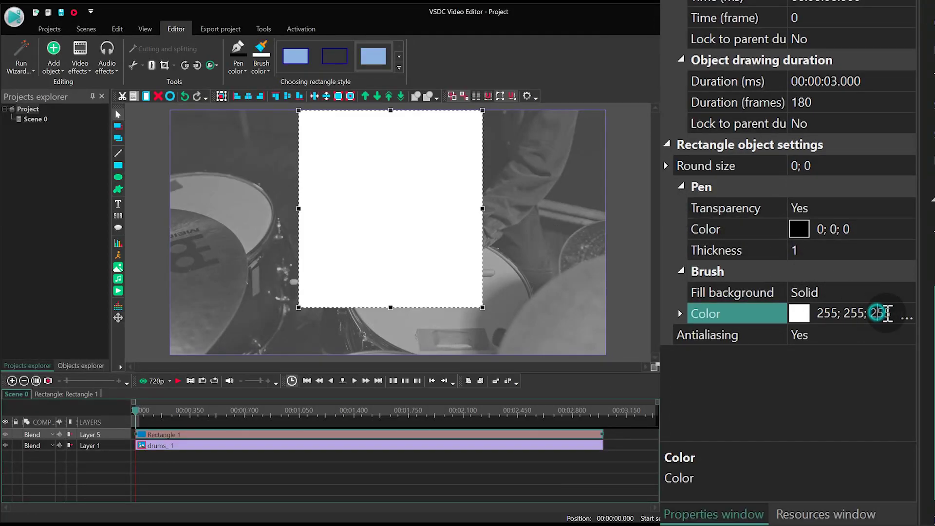
pyautogui.click(905, 314)
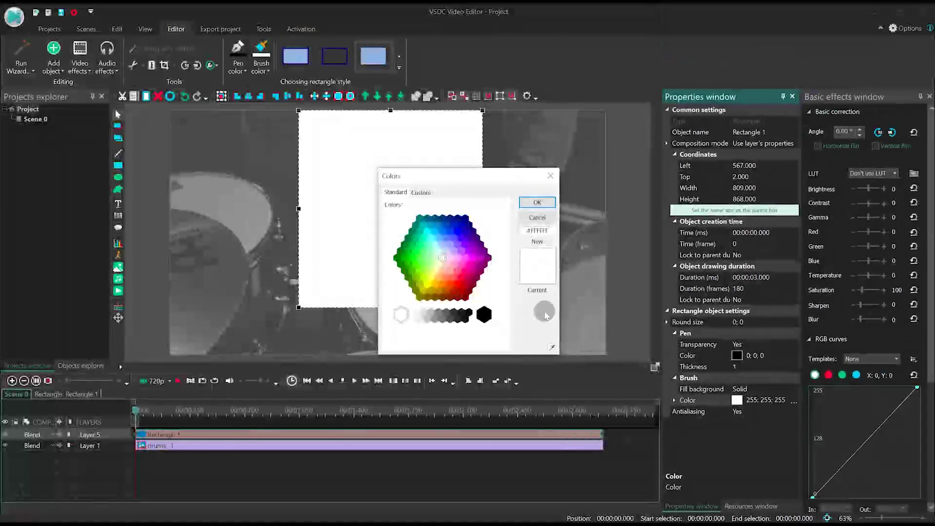
pyautogui.click(462, 281)
pyautogui.click(446, 291)
pyautogui.click(452, 284)
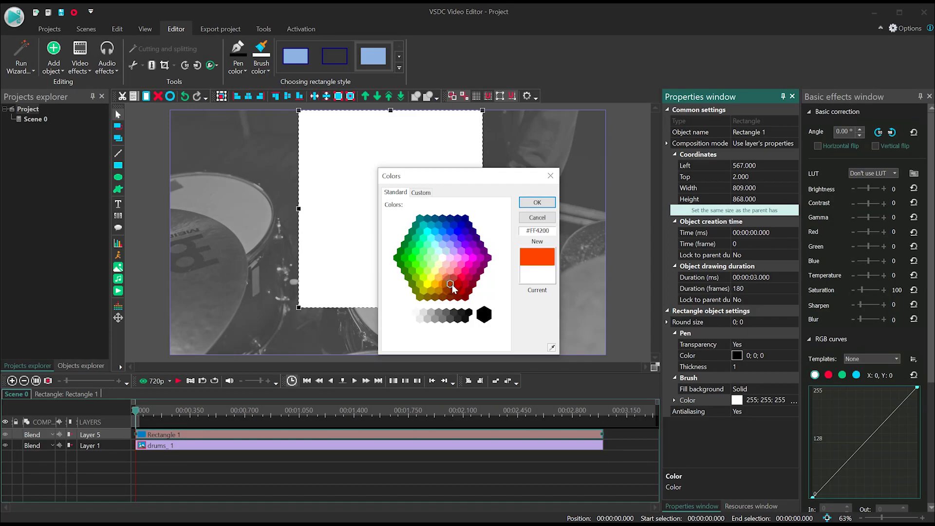
pyautogui.doubleClick(452, 284)
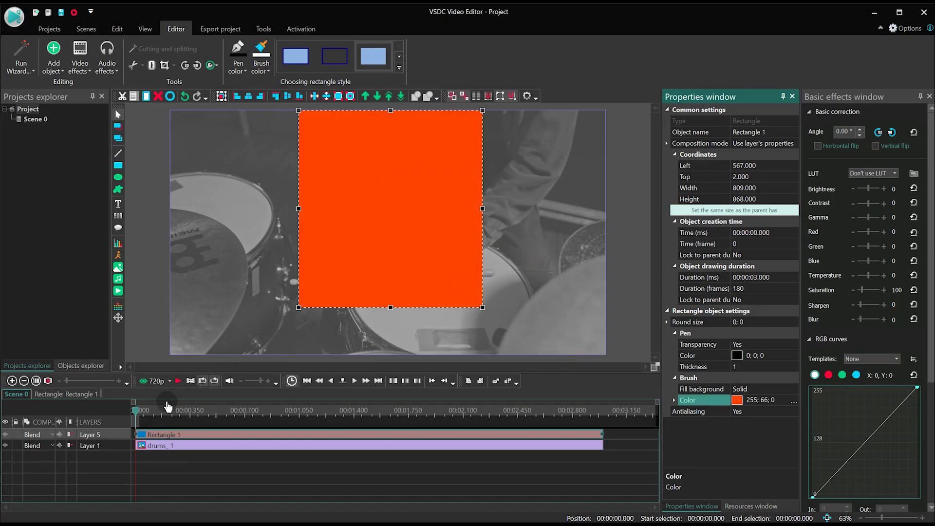
# - Set the rectangle layer's blending mode to Multiply and deselect the rectangle
pyautogui.click(51, 433)
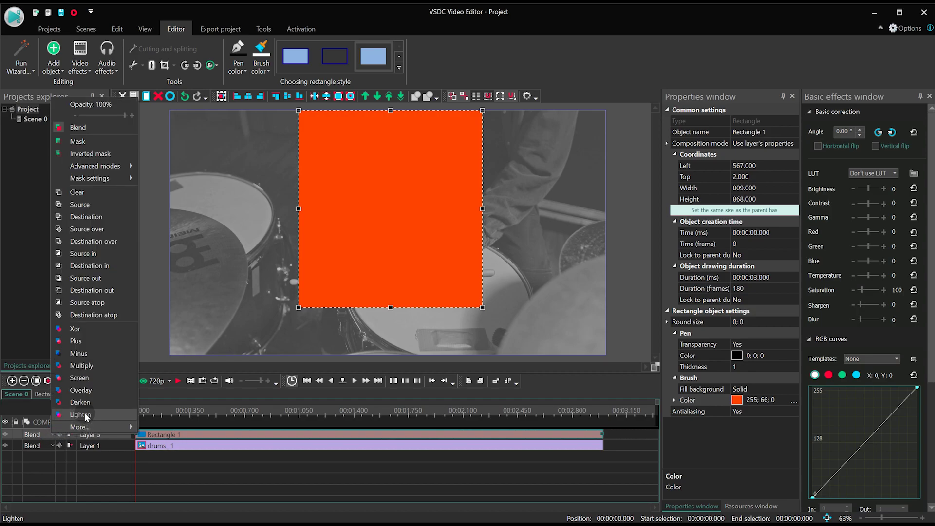
pyautogui.click(105, 368)
pyautogui.click(627, 289)
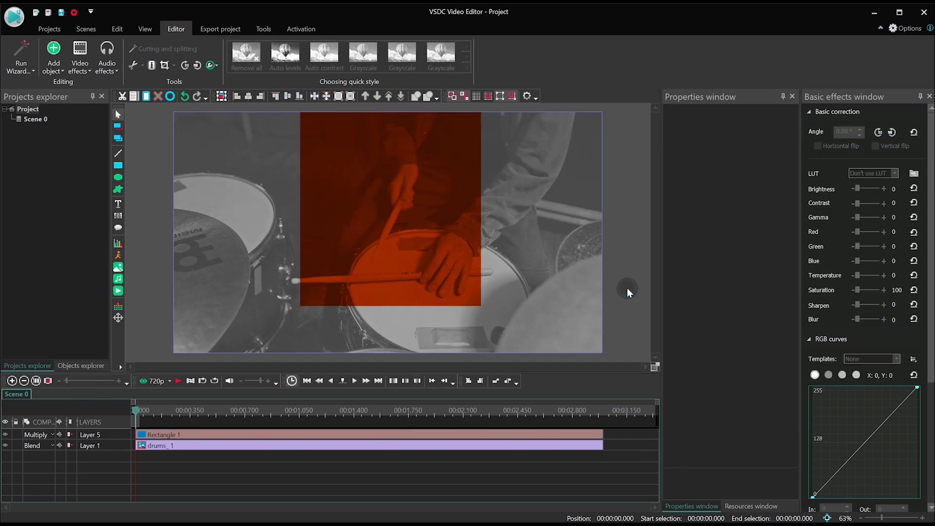
# - Move the orange-red rectangle just above the scene frame, with its top at -868 px, and centre it horizontally
pyautogui.scroll(-5, 627, 288)
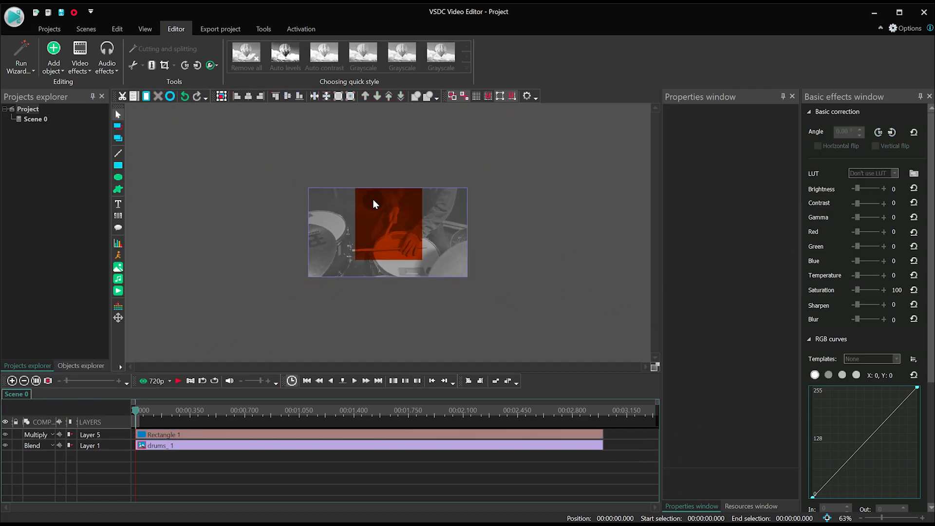
pyautogui.click(388, 213)
pyautogui.moveTo(394, 234); pyautogui.dragTo(389, 170)
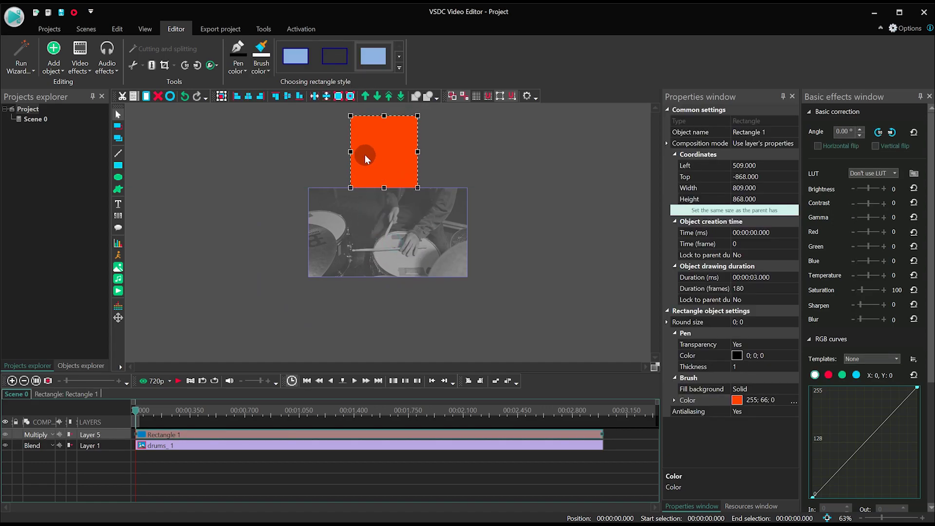
pyautogui.click(249, 99)
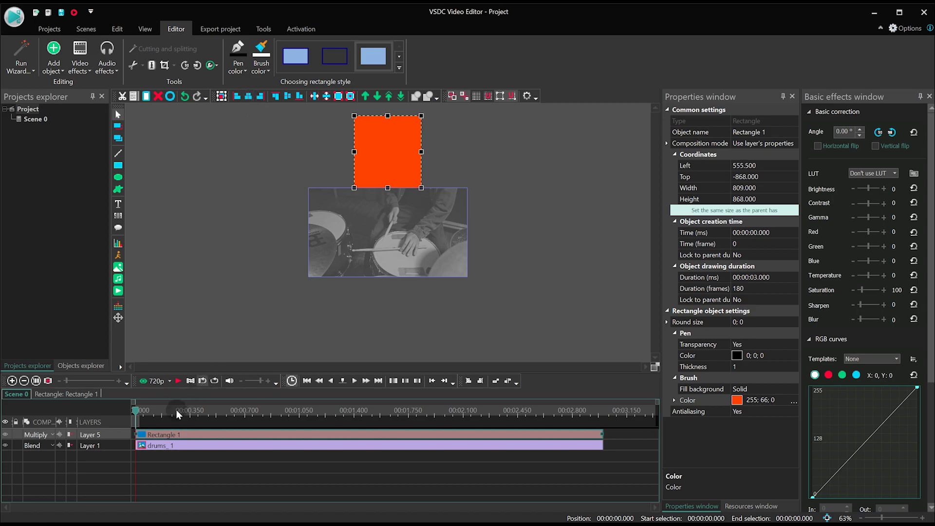
# - Inside the rectangle object, add a Movement point at the object's end, continuing the trajectory straight down to about X 961, Y 439
pyautogui.doubleClick(176, 439)
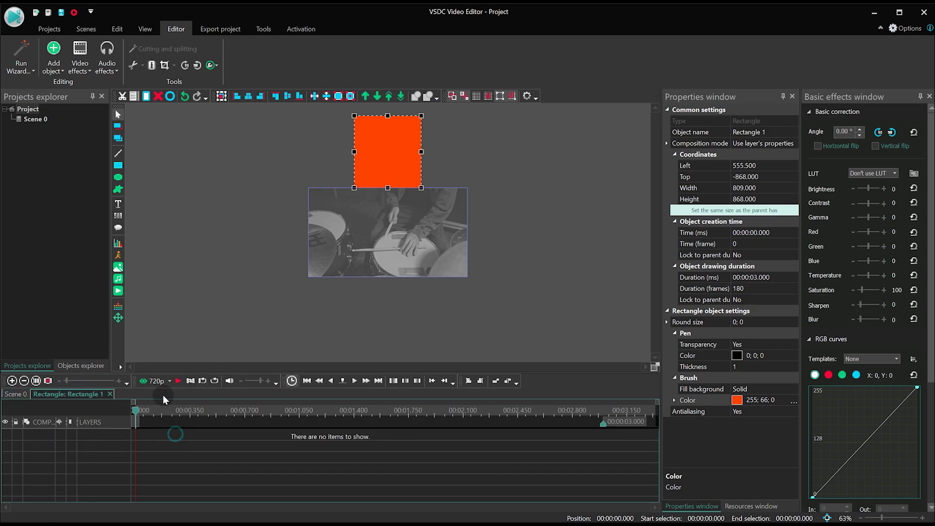
pyautogui.click(122, 320)
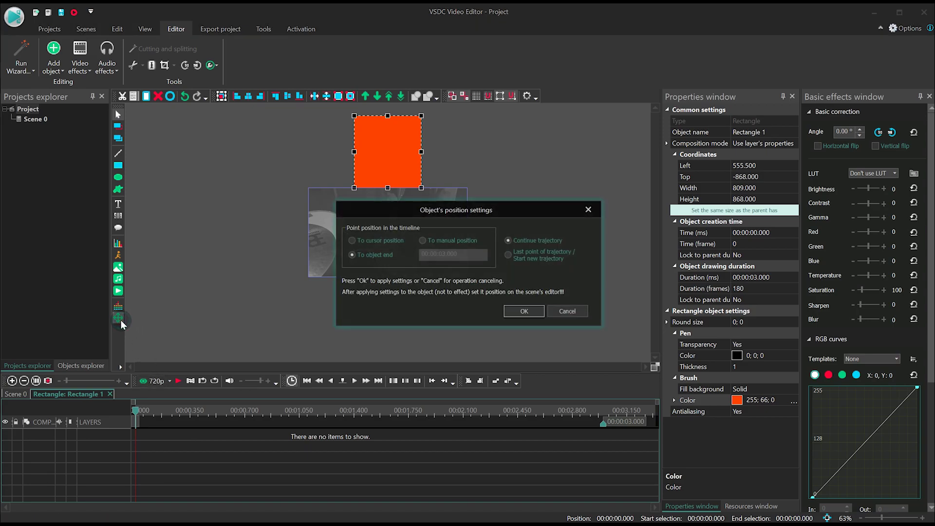
pyautogui.press('Return')
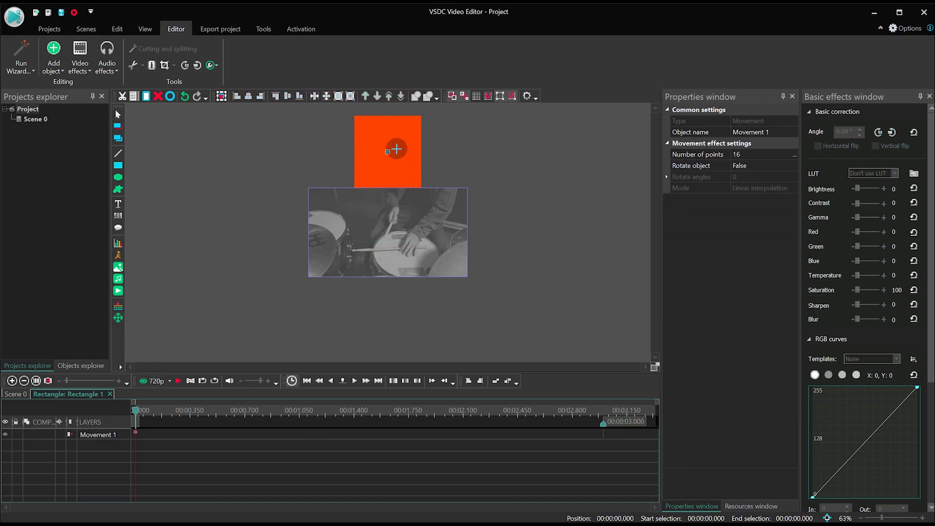
pyautogui.moveTo(388, 152); pyautogui.dragTo(388, 223)
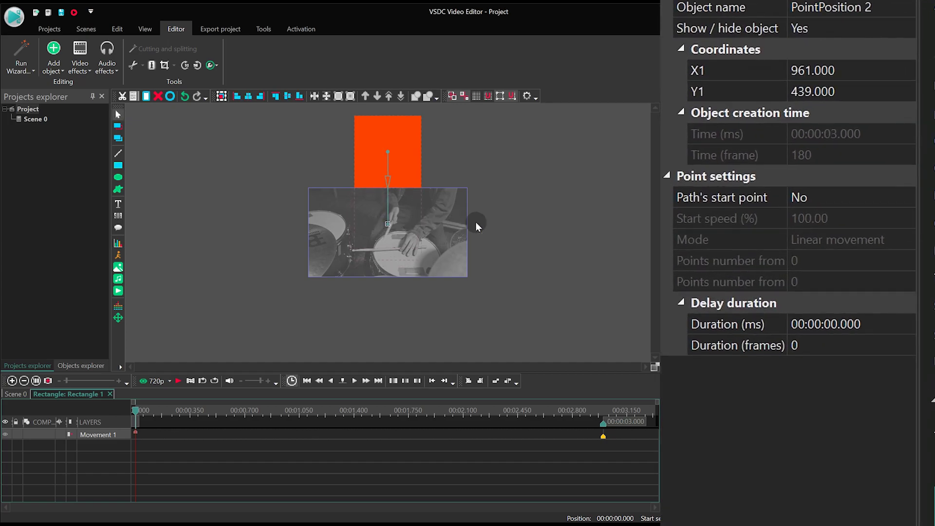
# - Make the movement's end point a path start point and set its start speed to 0%
pyautogui.click(883, 197)
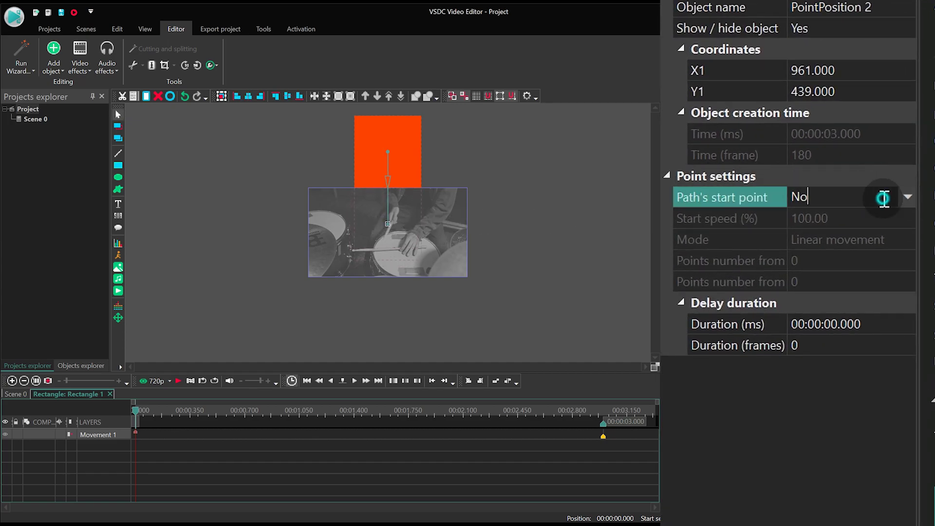
pyautogui.click(903, 196)
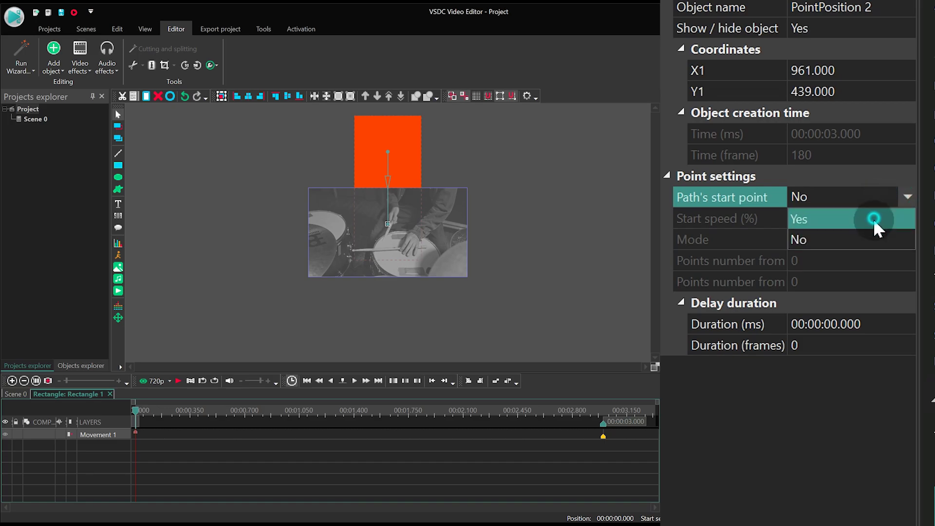
pyautogui.click(873, 217)
pyautogui.click(875, 231)
pyautogui.click(879, 218)
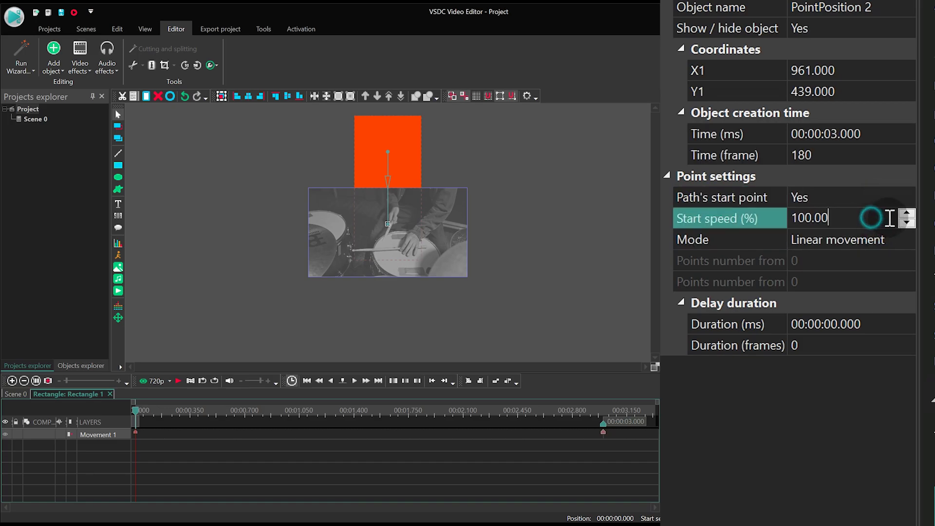
pyautogui.write('0')
pyautogui.click(851, 216)
pyautogui.press('Return')
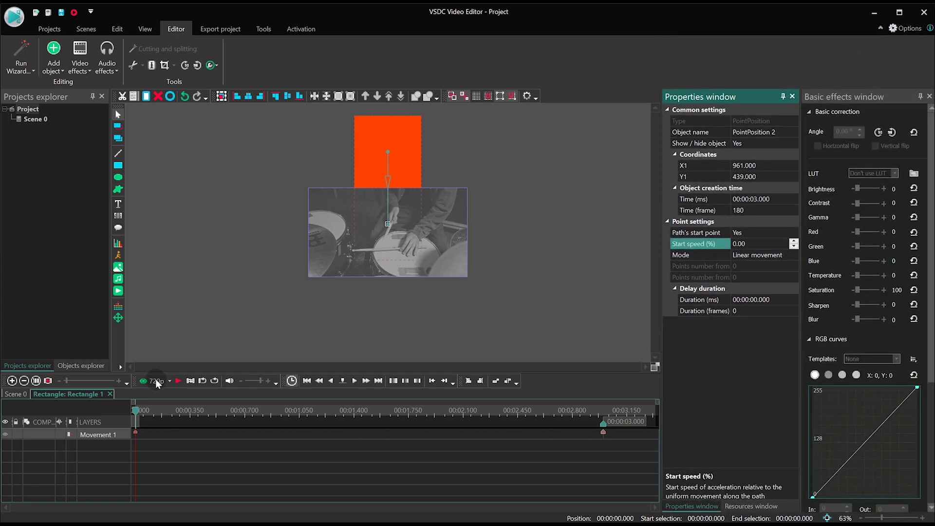
# - Shift the first movement point to 00:00:00.500 and the end point to 00:00:01.000 on the timeline
pyautogui.click(138, 413)
pyautogui.press('space')
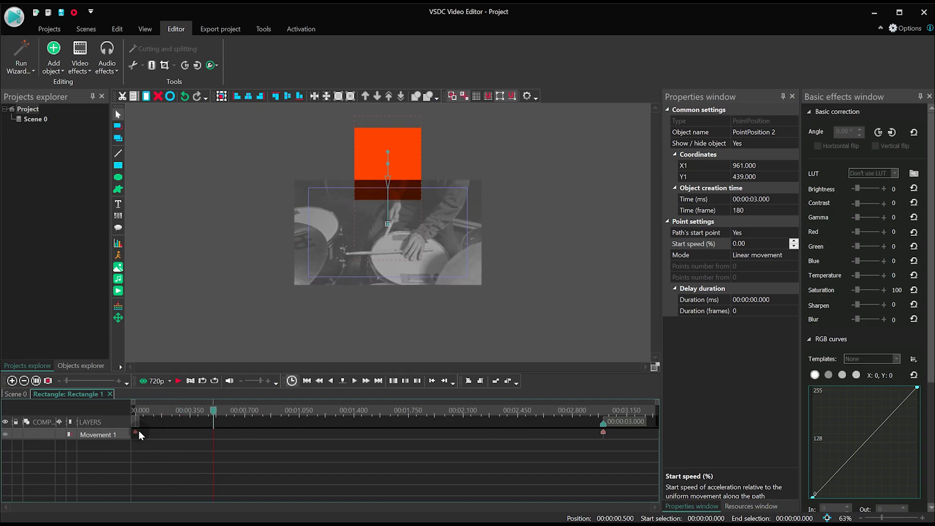
pyautogui.moveTo(138, 433)
pyautogui.mouseDown()
pyautogui.moveTo(197, 443)
pyautogui.moveTo(214, 435)
pyautogui.mouseUp()
pyautogui.press('space')
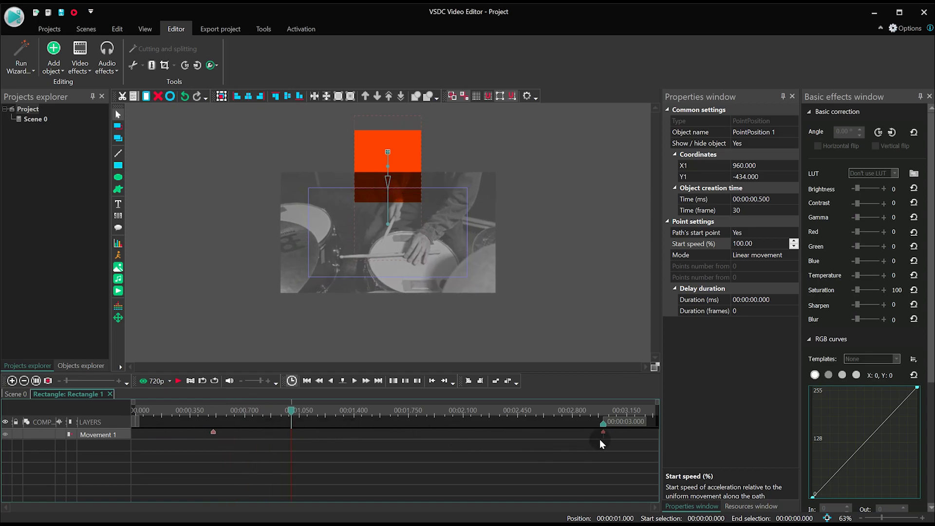
pyautogui.moveTo(604, 434); pyautogui.dragTo(290, 449)
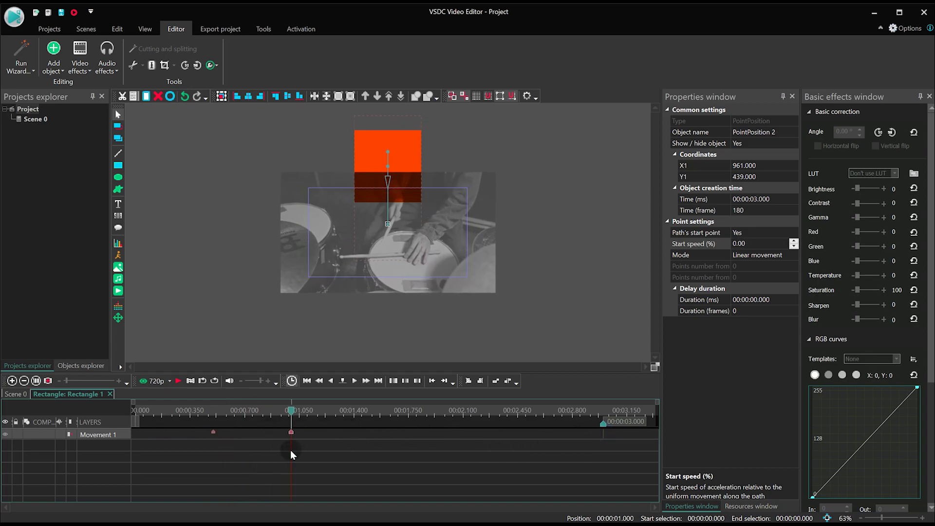
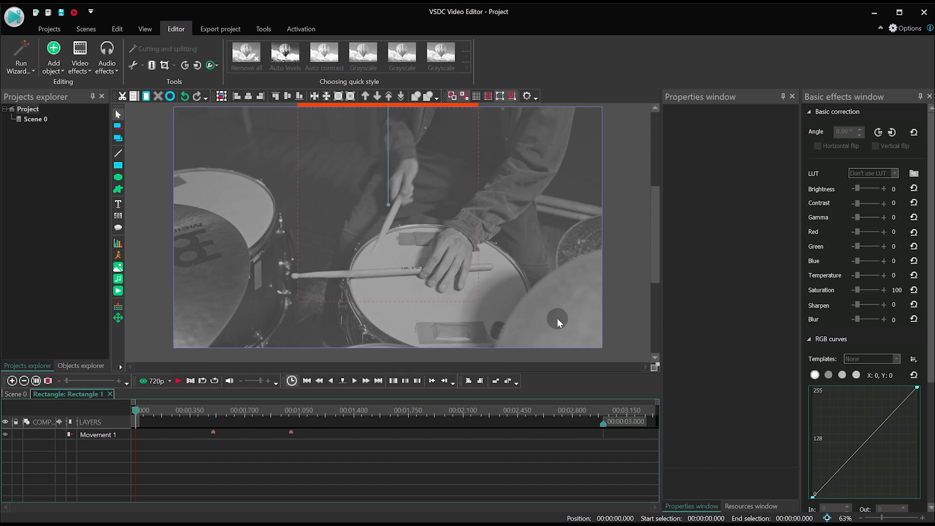
# - Apply a Zoom transform effect inside the orange-red rectangle object, keeping its default position settings
pyautogui.click(86, 67)
pyautogui.click(113, 122)
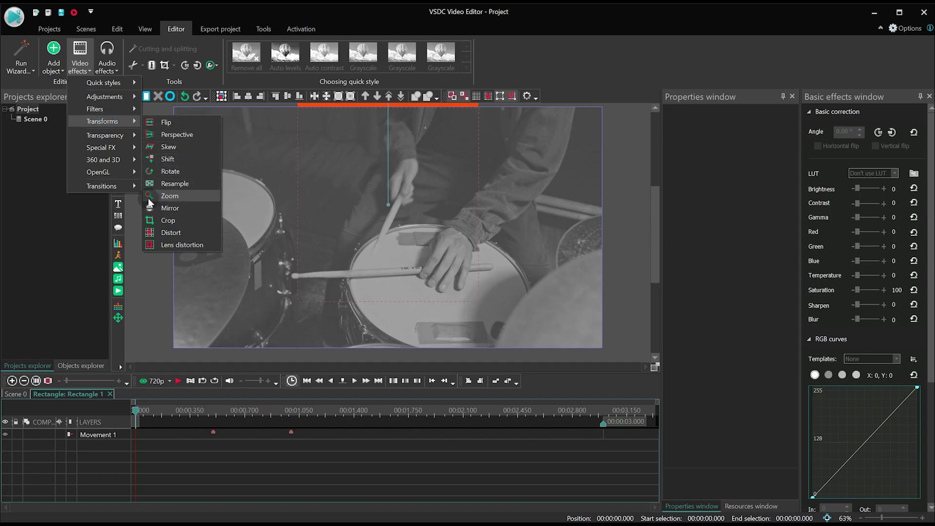
pyautogui.click(192, 196)
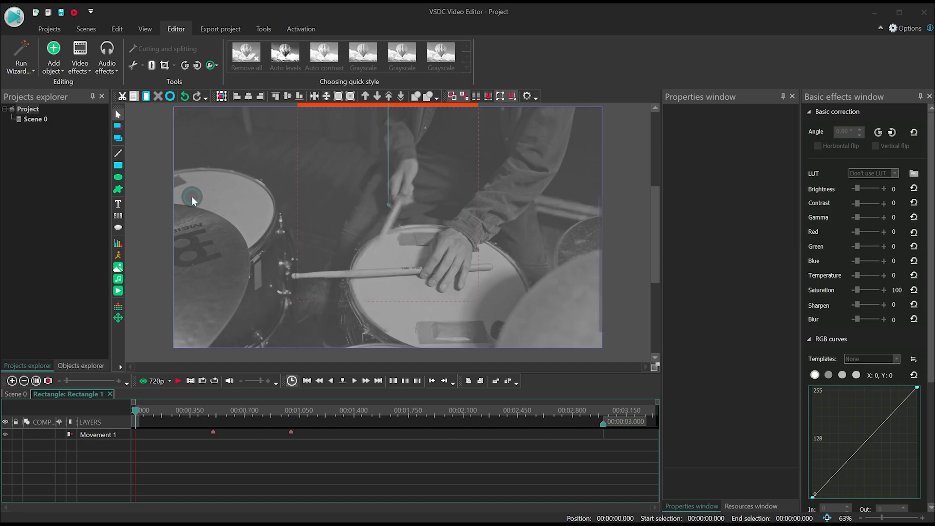
pyautogui.press('Return')
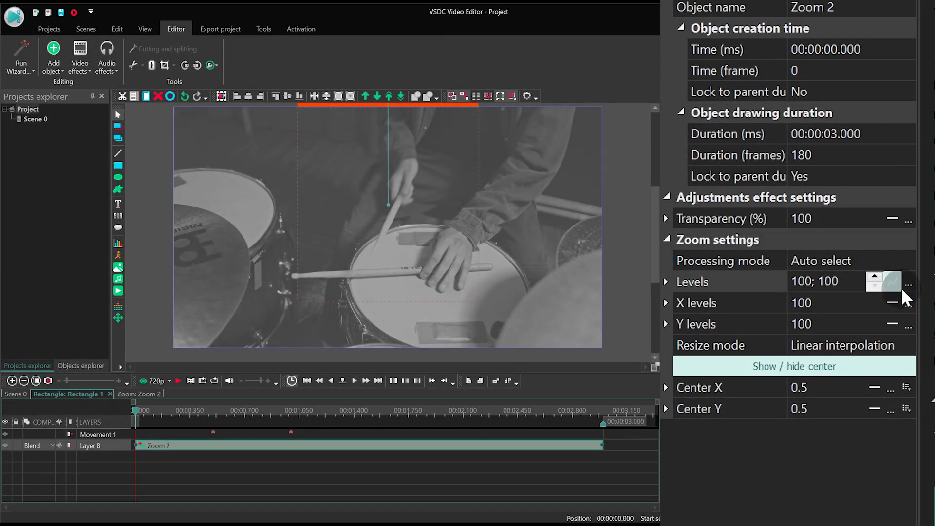
# - In the Zoom effect's Levels graph, insert a point of 100 at 00:00:02.000 and move the zoom centre to the rectangle's upper-left corner
pyautogui.click(909, 287)
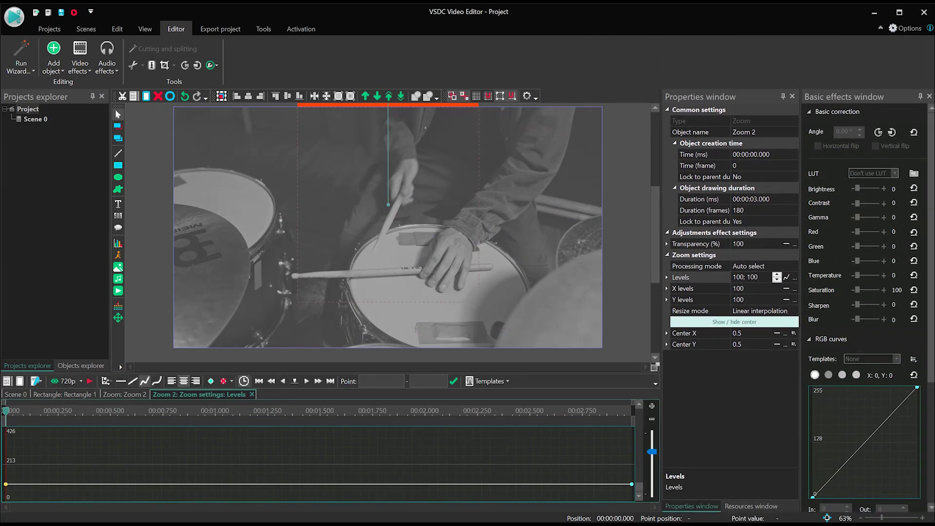
pyautogui.click(8, 415)
pyautogui.press('space')
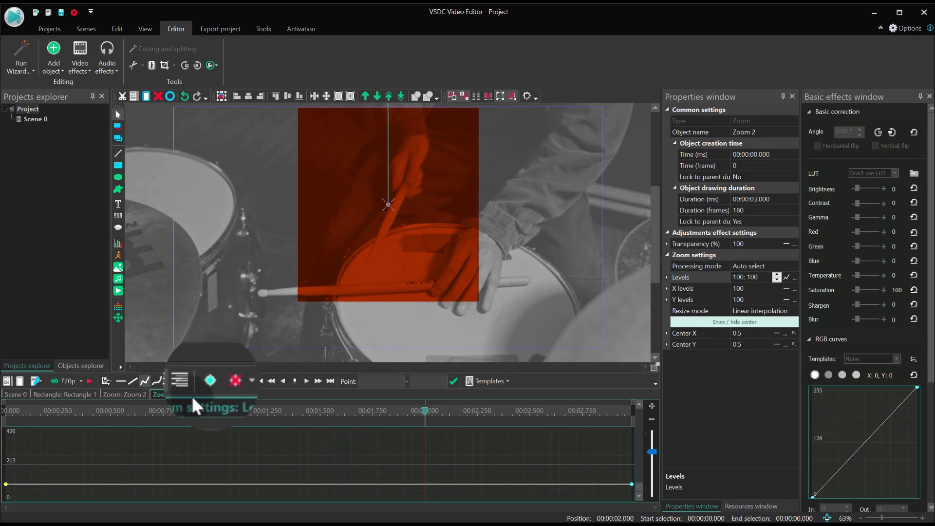
pyautogui.click(209, 382)
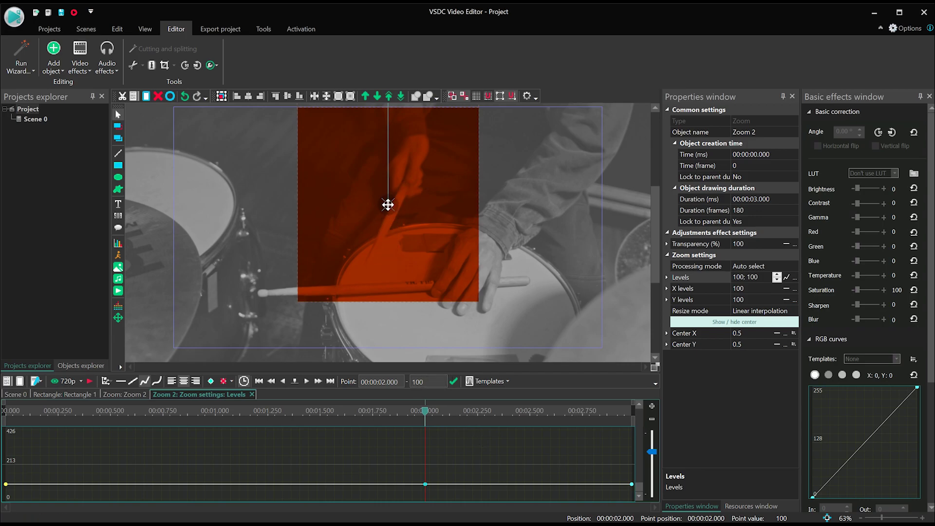
pyautogui.moveTo(382, 195); pyautogui.dragTo(298, 108)
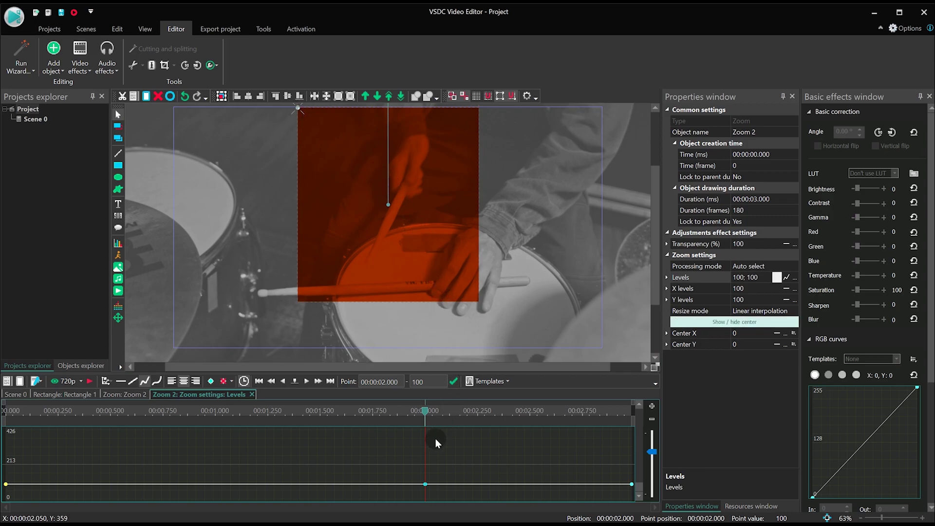
# - Insert a Levels point with value 110 at 00:00:02.500
pyautogui.click(422, 412)
pyautogui.press('space')
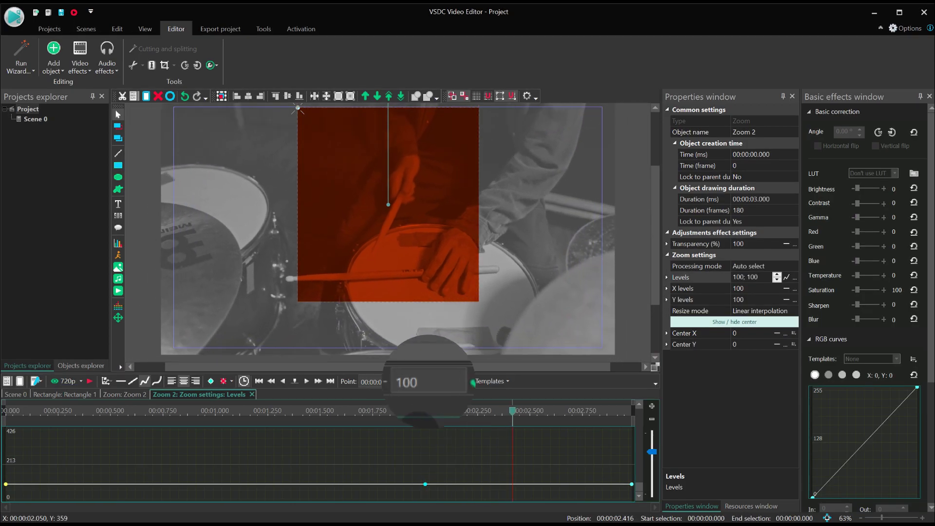
pyautogui.click(444, 379)
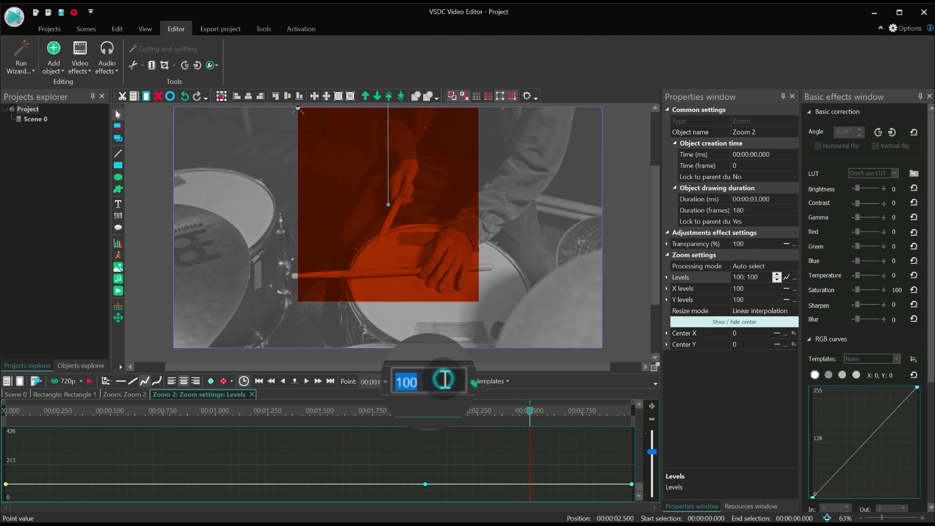
pyautogui.write('110')
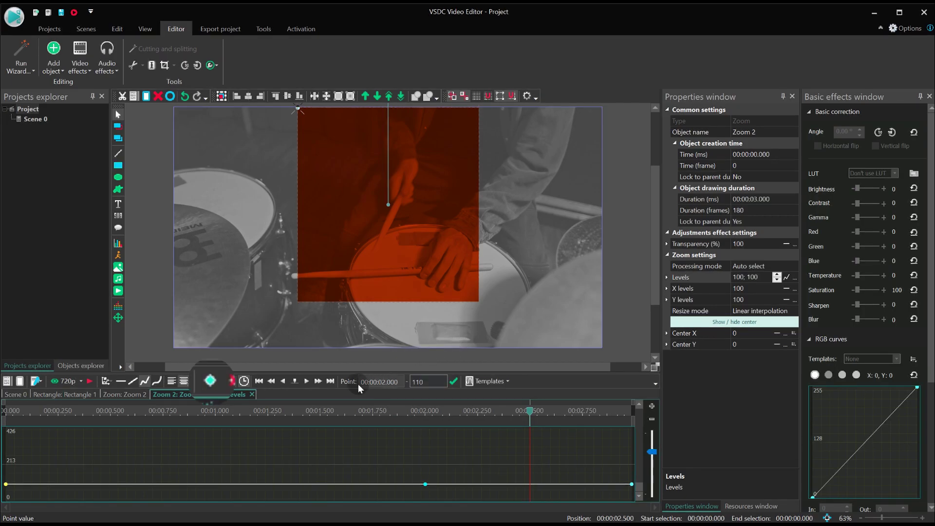
pyautogui.click(213, 381)
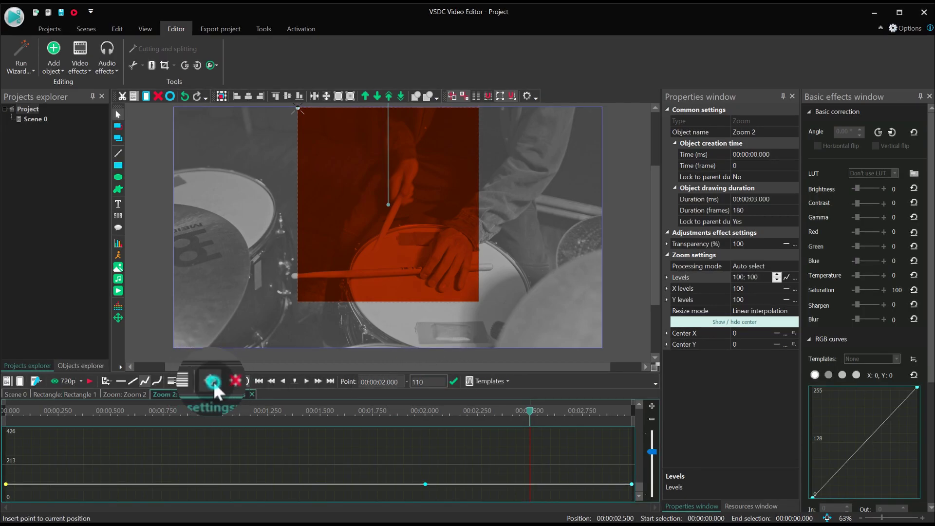
# - Set the value of the Levels graph's last point to 110 and apply the change
pyautogui.click(632, 484)
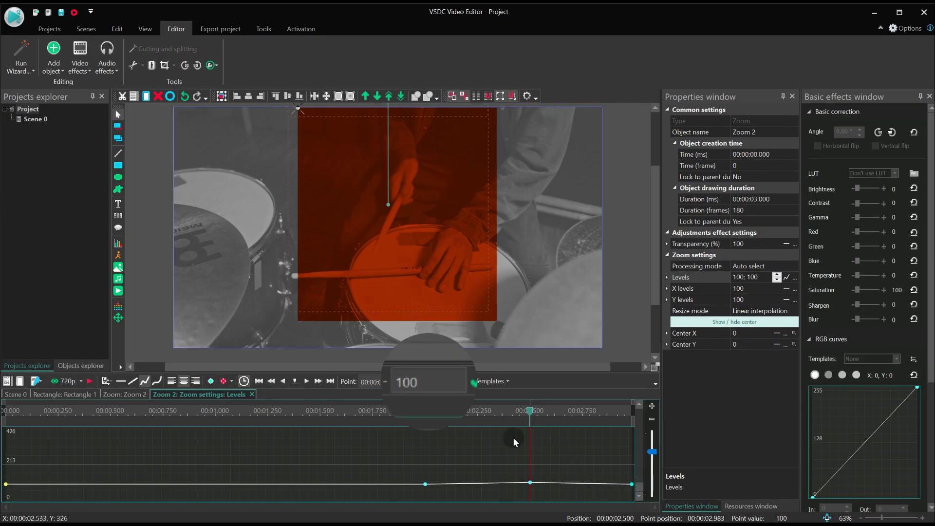
pyautogui.click(432, 384)
pyautogui.write('110')
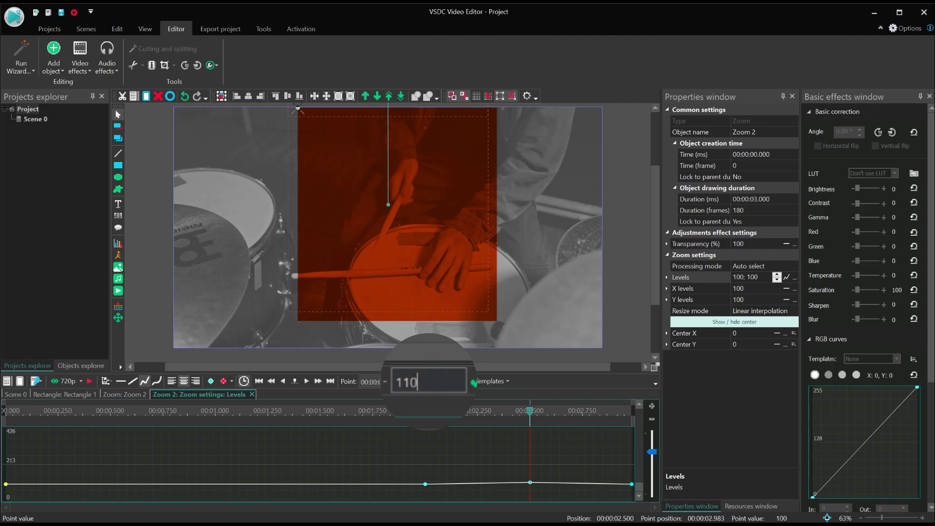
pyautogui.click(471, 383)
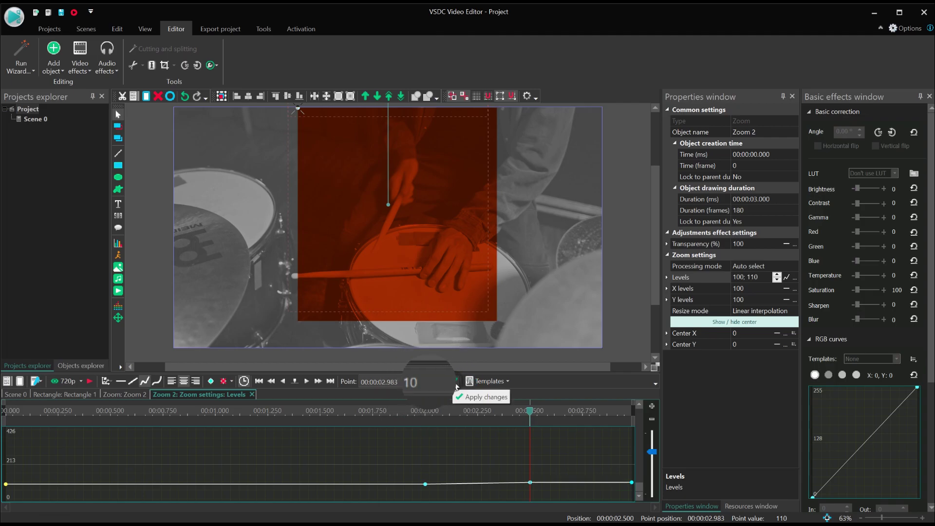
# - Play the shot from the beginning to preview the rectangle's slide and zoom
pyautogui.moveTo(530, 417); pyautogui.dragTo(526, 415)
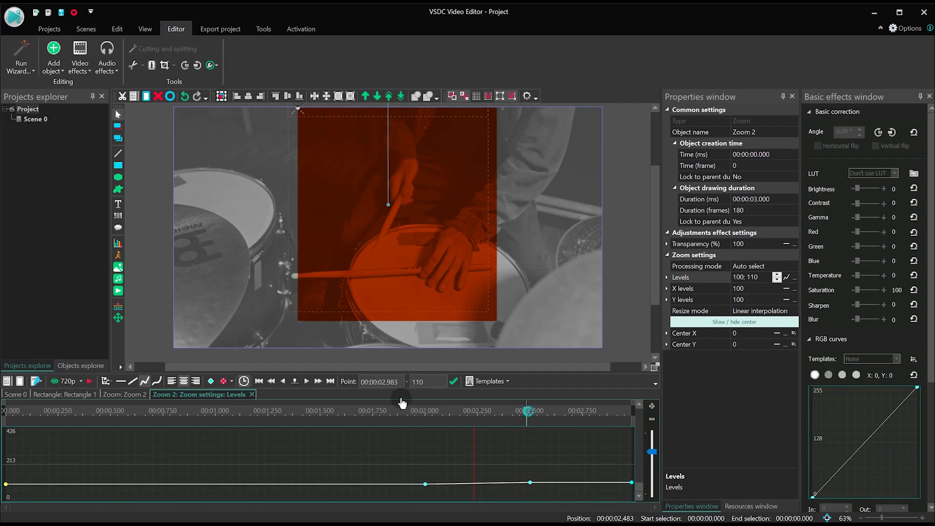
pyautogui.press('Home')
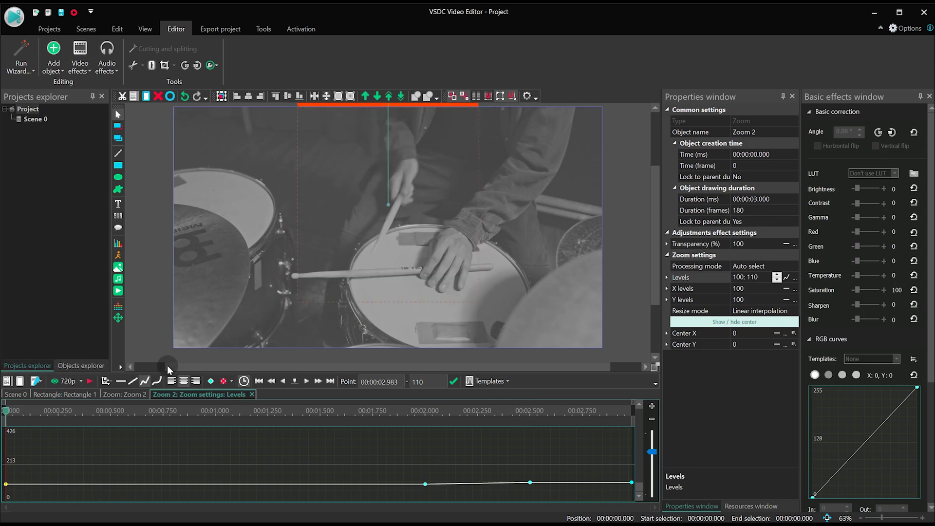
pyautogui.press('space')
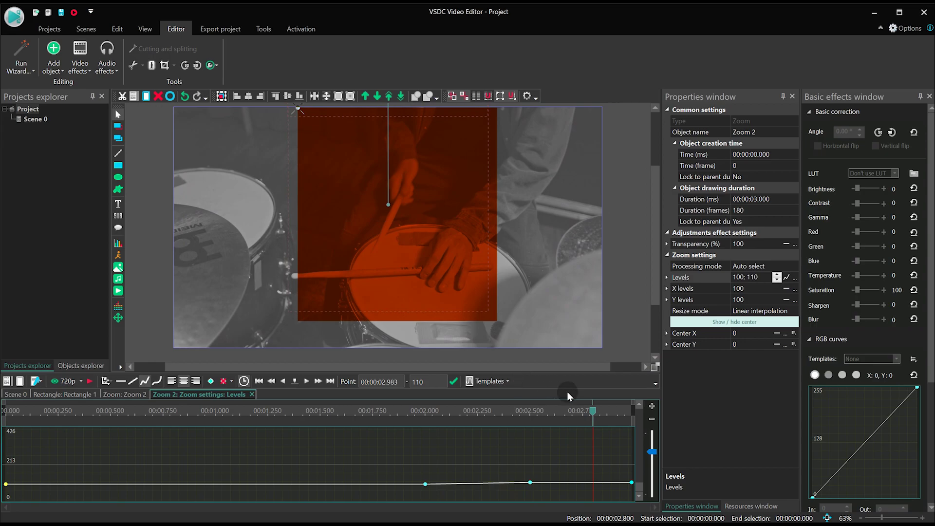
pyautogui.moveTo(593, 409); pyautogui.dragTo(311, 396)
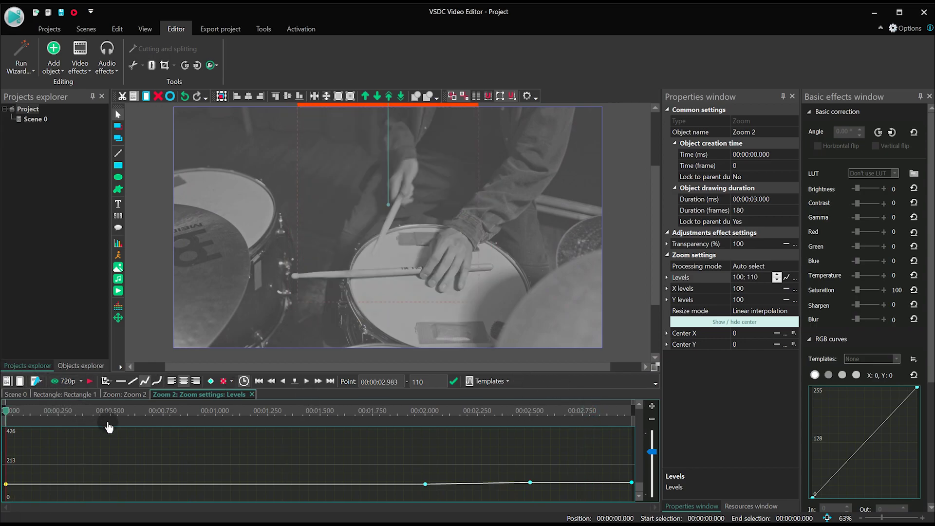
# - Back in Scene 0, add a text object reading "TITLE" with "VSDC TEMPLATE" on the second line
pyautogui.click(23, 398)
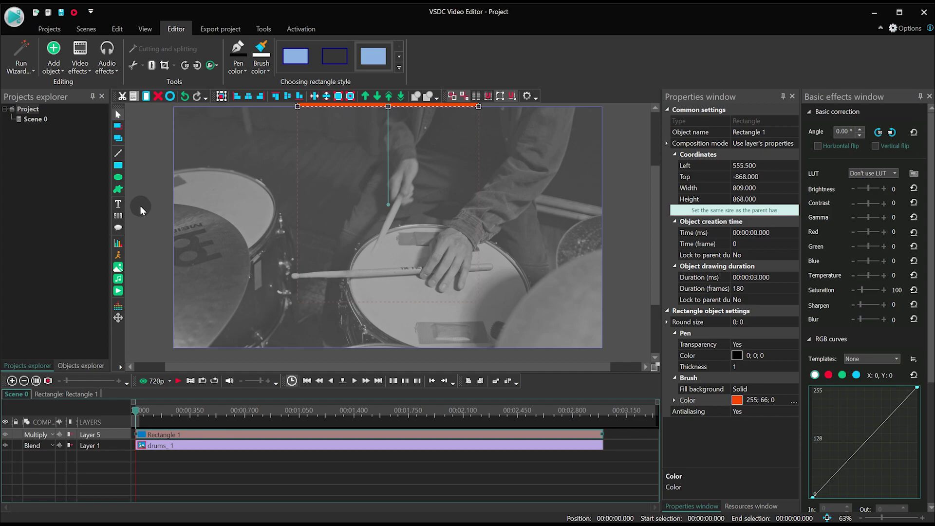
pyautogui.click(122, 204)
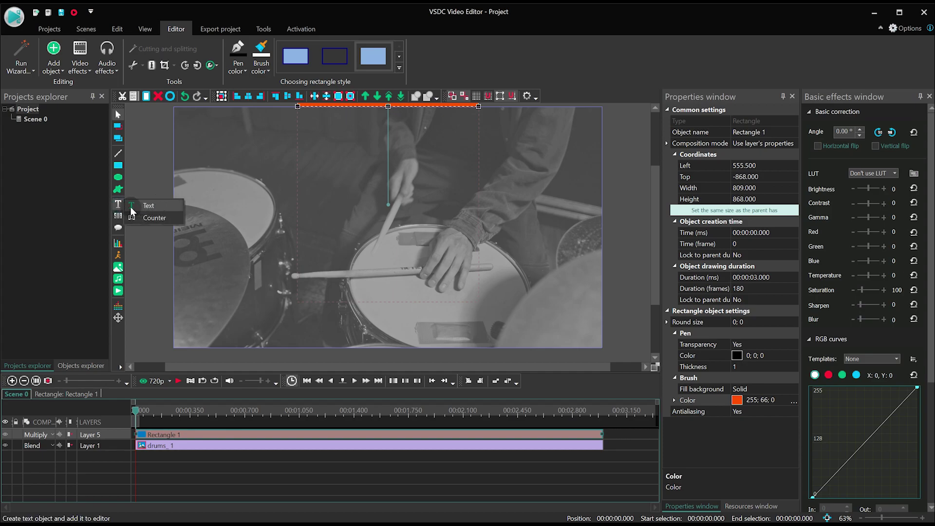
pyautogui.click(157, 206)
pyautogui.write('TITLE')
pyautogui.press('Return')
pyautogui.write('VSDC TEMPLATE')
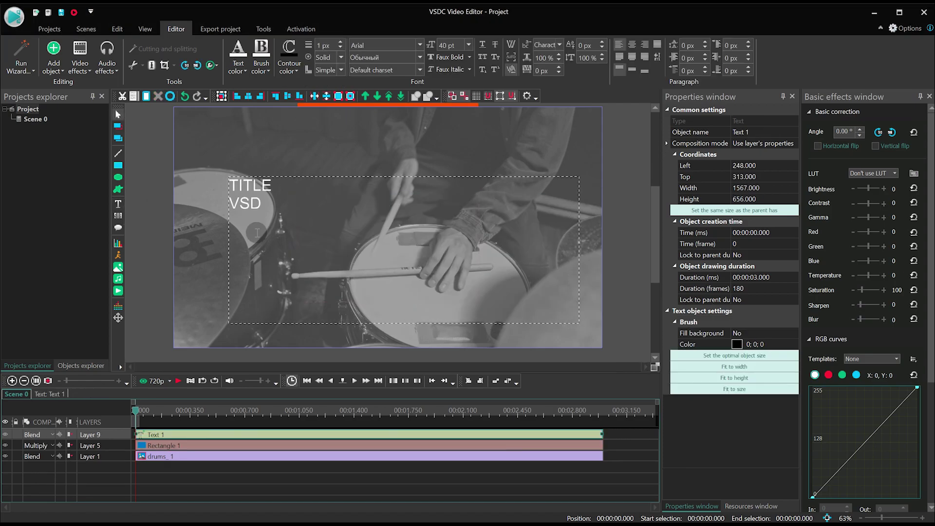
# - Format all the text as HelveticaNeueCyr Black, 100 pt, right-aligned, with -5 px character spacing and -49 px line spacing
pyautogui.hotkey('ctrl', 'a')
pyautogui.click(646, 45)
pyautogui.click(559, 73)
pyautogui.click(560, 74)
pyautogui.click(632, 69)
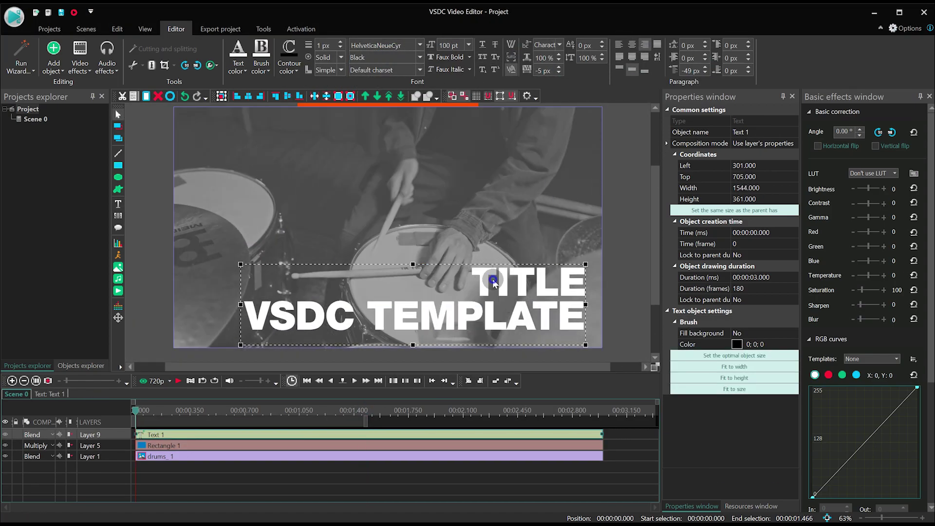
# - Place the title low in the scene at Left 301, Top 705 and convert it to a sprite
pyautogui.rightClick(493, 281)
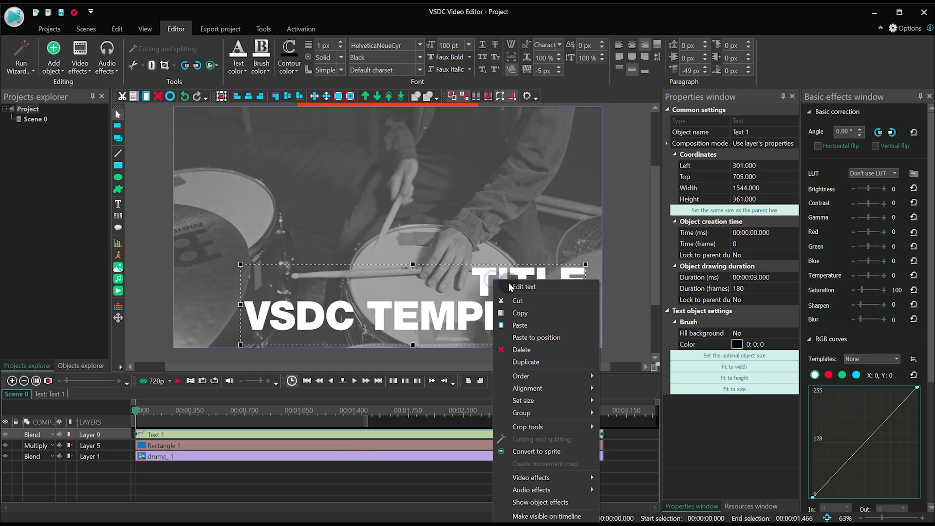
pyautogui.click(568, 450)
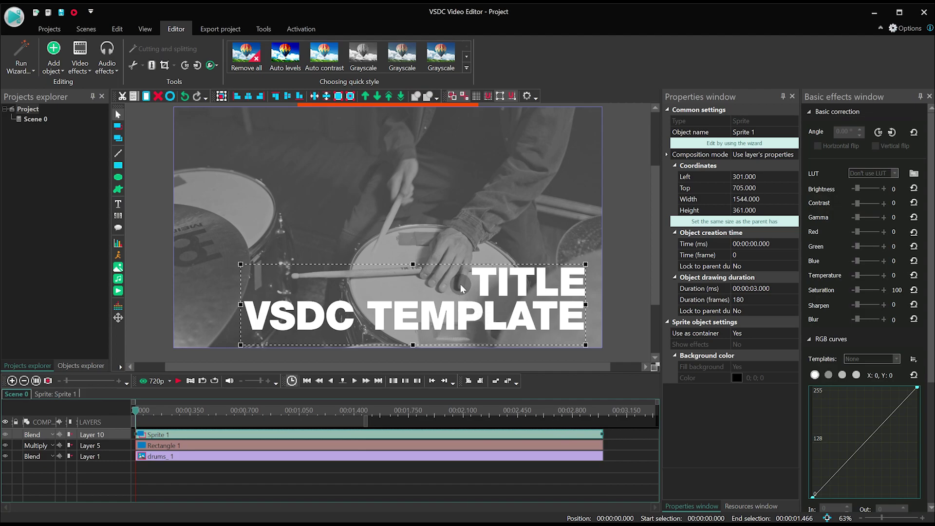
# - Open the text object inside the sprite and move it straight up to Top 344, just above the sprite's frame
pyautogui.click(298, 433)
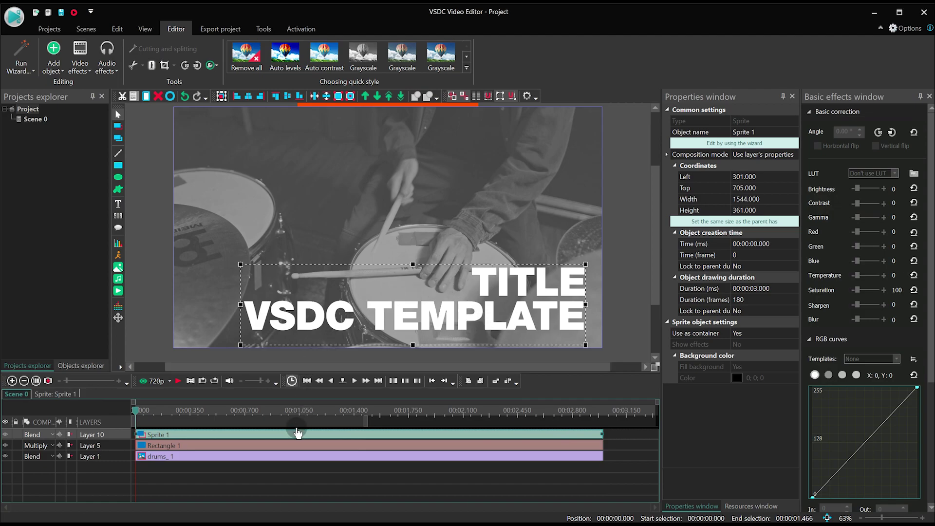
pyautogui.doubleClick(297, 434)
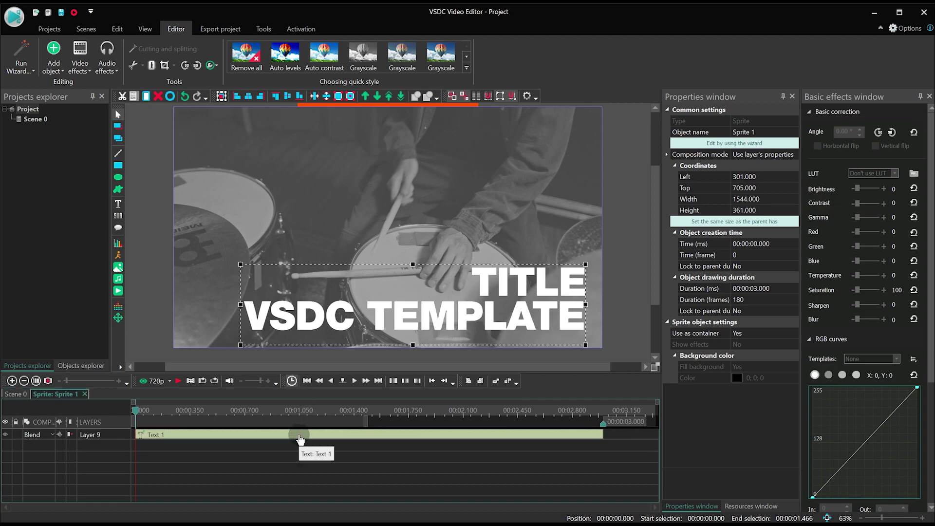
pyautogui.doubleClick(299, 436)
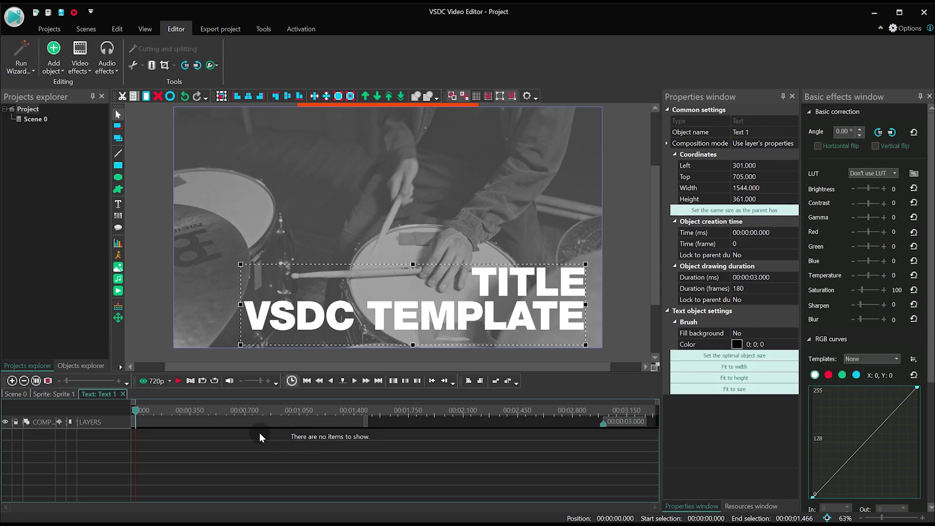
pyautogui.moveTo(445, 317); pyautogui.dragTo(440, 229)
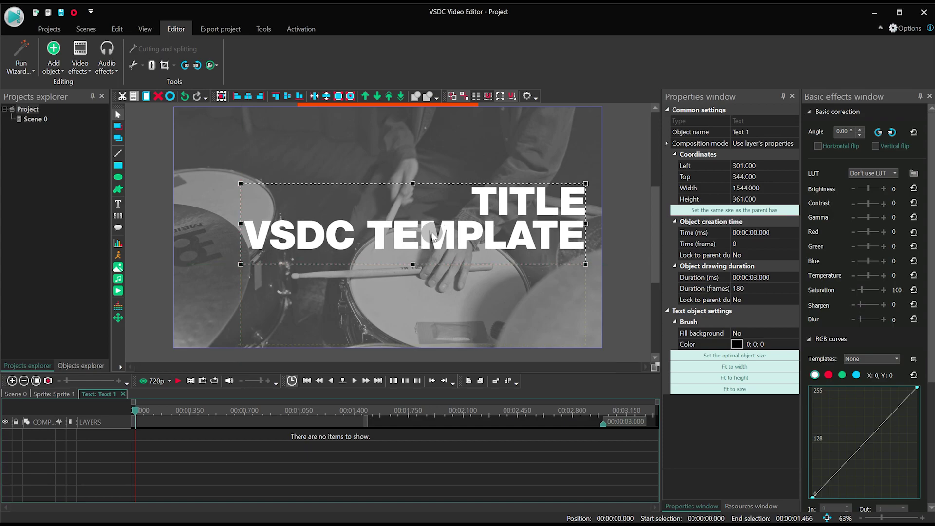
# - Add a Movement to the text with its trajectory going straight down to X 1073, Y 887 at the object's end
pyautogui.click(118, 319)
pyautogui.press('Return')
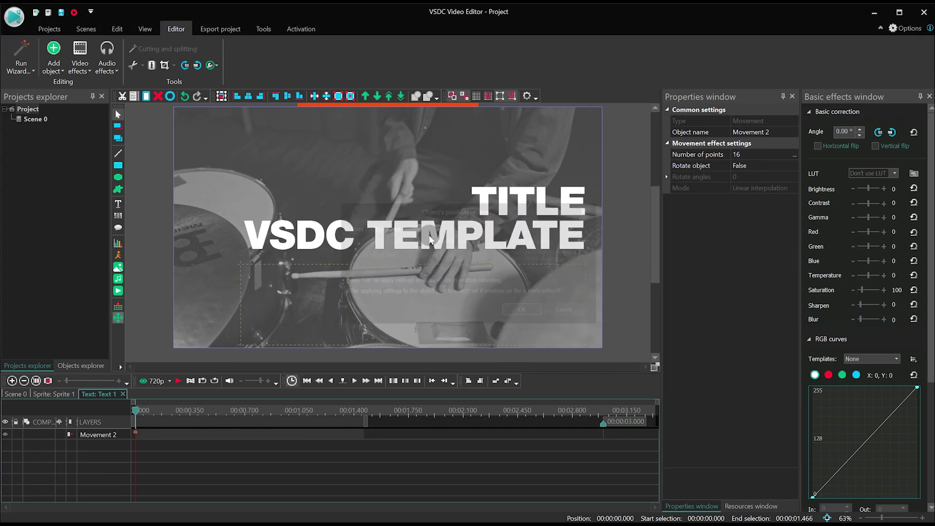
pyautogui.moveTo(414, 236); pyautogui.dragTo(409, 297)
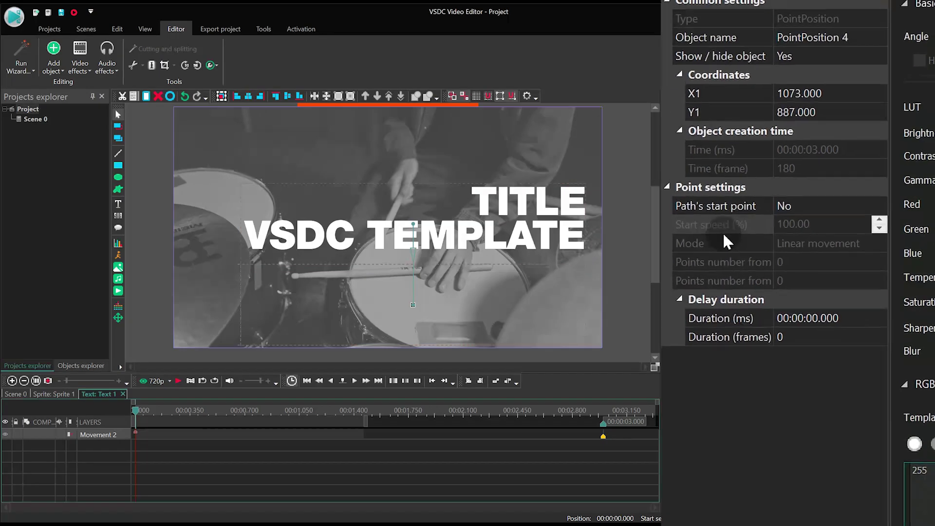
# - Make the text movement's end point a path start point and set its start speed to 0%
pyautogui.click(765, 233)
pyautogui.click(906, 200)
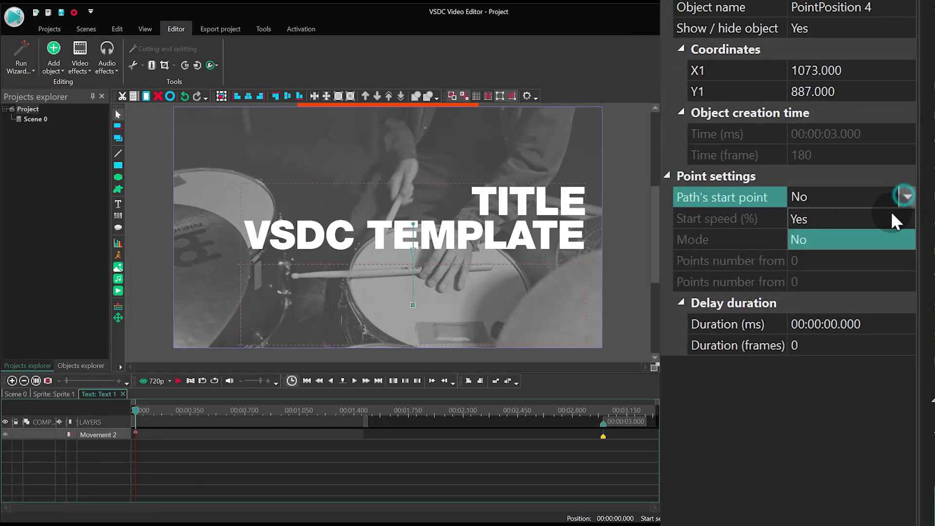
pyautogui.click(881, 217)
pyautogui.click(840, 222)
pyautogui.doubleClick(860, 217)
pyautogui.write('0')
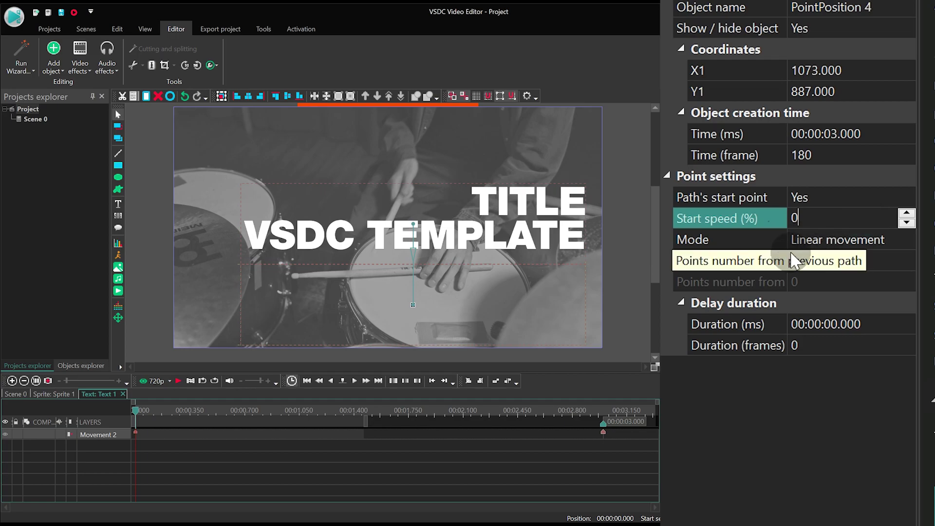
pyautogui.click(817, 252)
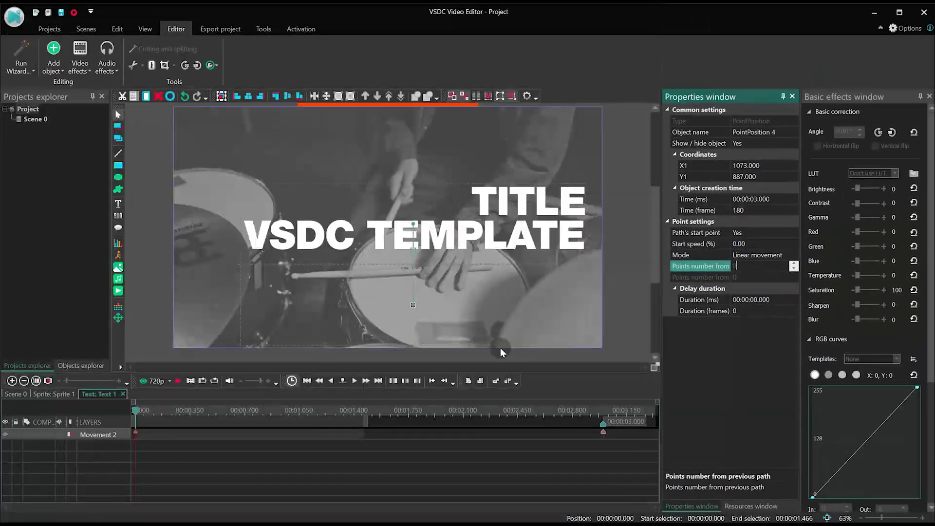
# - Retime the text movement so its start point sits at 00:00:00.500 and its end point at 00:00:01.000
pyautogui.moveTo(139, 418); pyautogui.dragTo(193, 415)
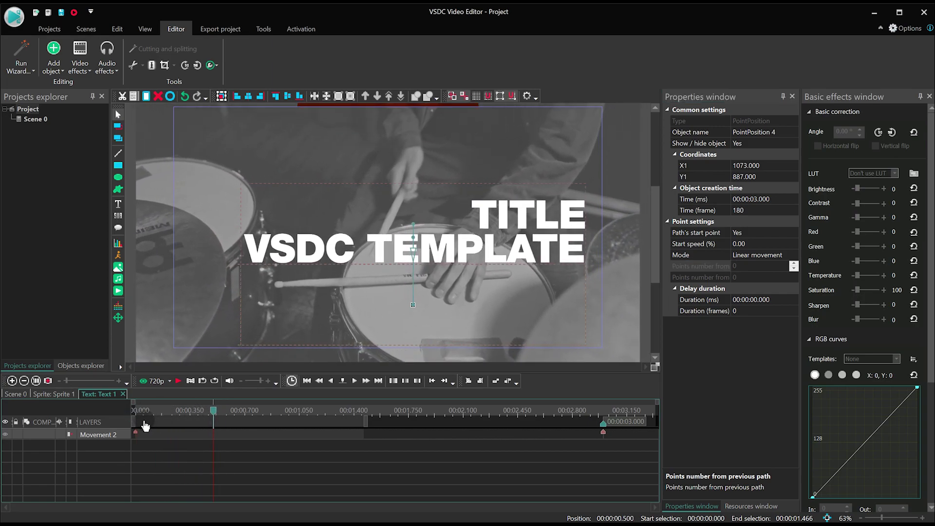
pyautogui.moveTo(136, 434); pyautogui.dragTo(224, 438)
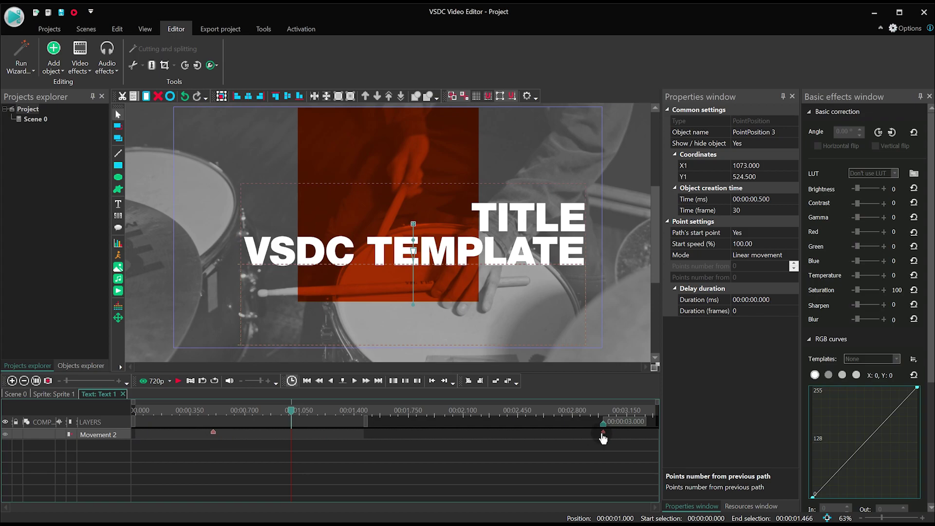
pyautogui.moveTo(604, 437)
pyautogui.mouseDown()
pyautogui.moveTo(302, 446)
pyautogui.moveTo(294, 426)
pyautogui.mouseUp()
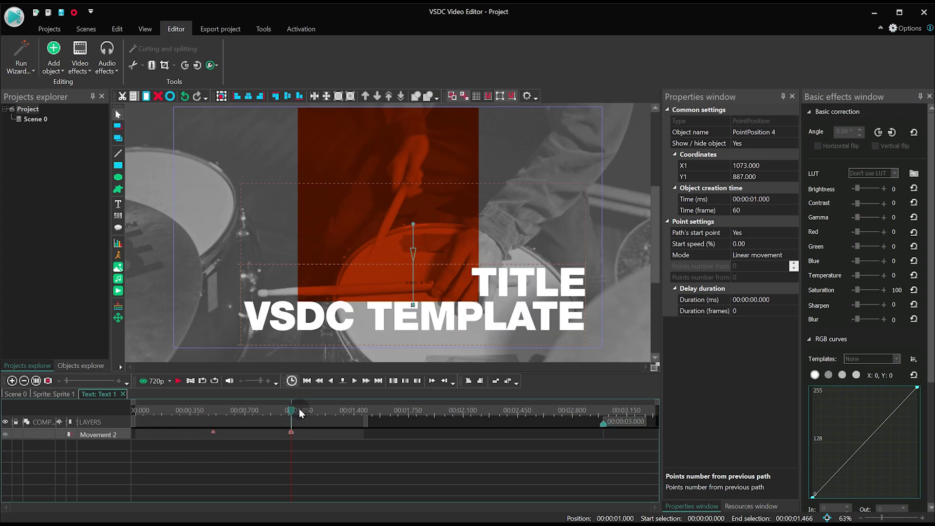
# - Return to the scene and set the title sprite's Use as container to No, Show effects to Yes and Fill background to No
pyautogui.click(73, 395)
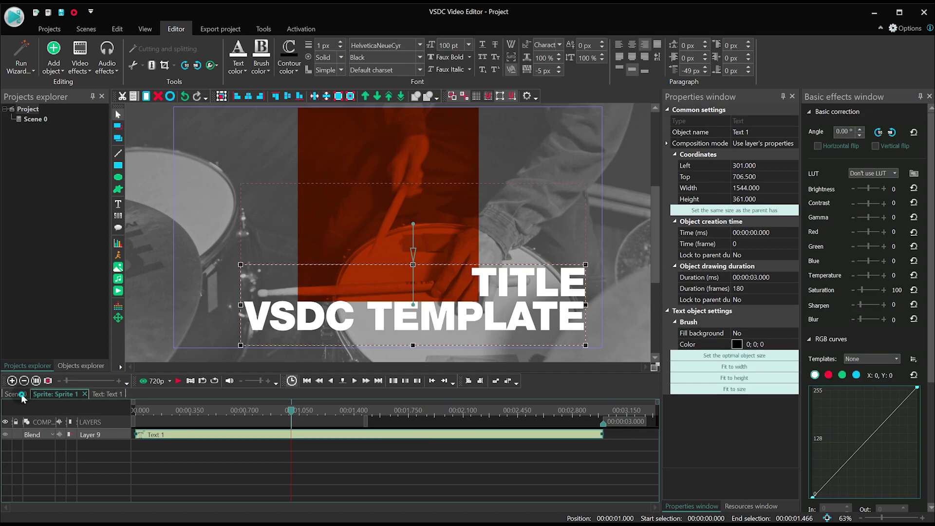
pyautogui.click(22, 394)
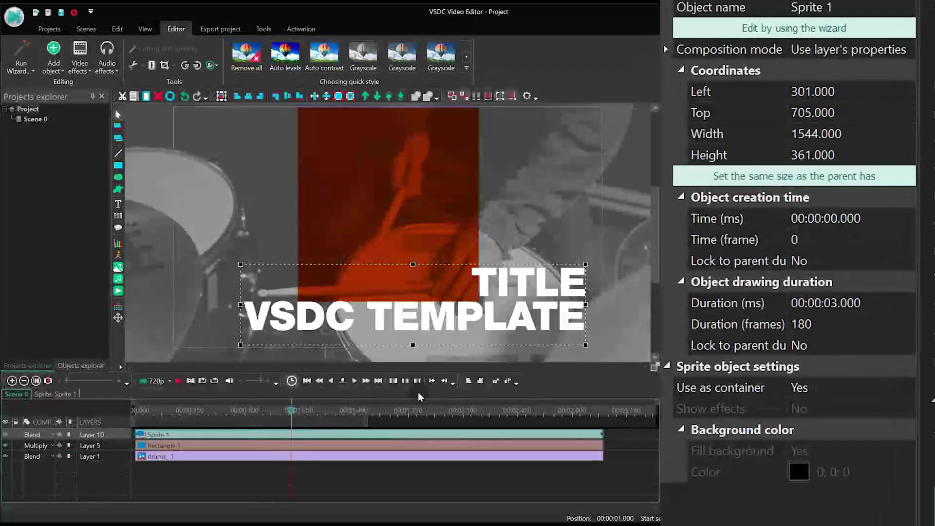
pyautogui.click(861, 386)
pyautogui.click(901, 390)
pyautogui.click(870, 427)
pyautogui.click(884, 408)
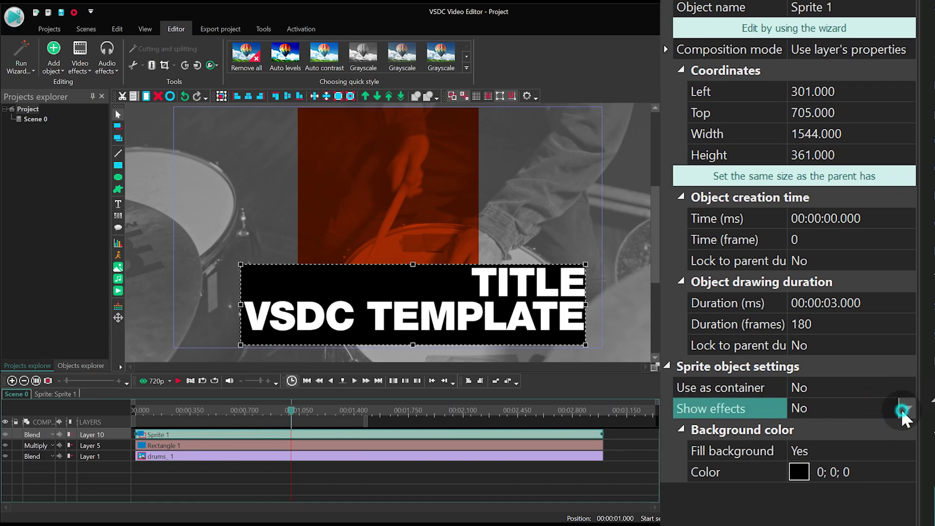
pyautogui.click(906, 408)
pyautogui.click(880, 429)
pyautogui.click(875, 452)
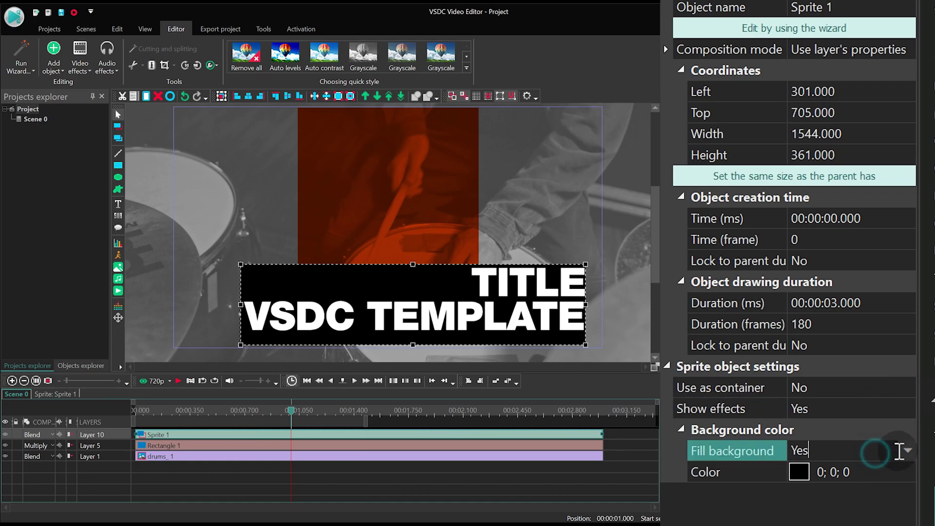
pyautogui.click(902, 451)
pyautogui.click(867, 495)
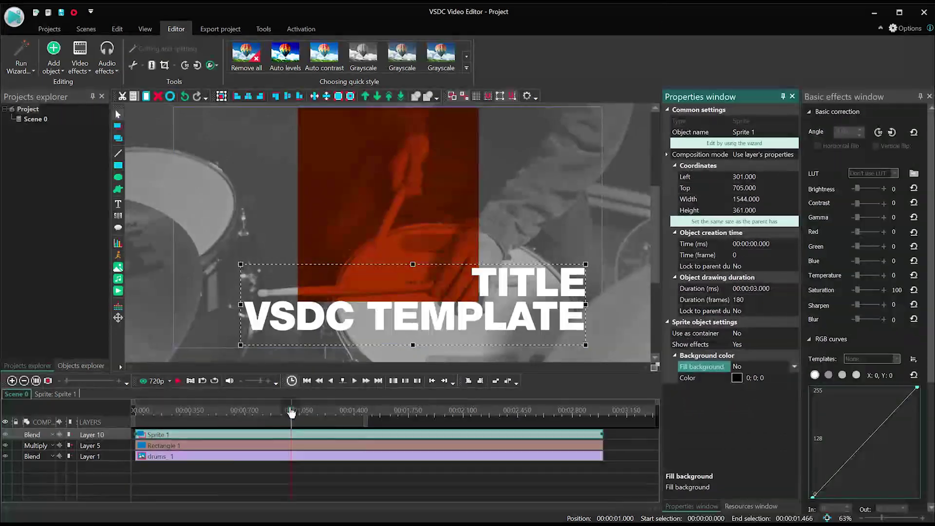
# - Play the scene from the beginning to check how the title is revealed inside the sprite's frame
pyautogui.click(291, 413)
pyautogui.press('space')
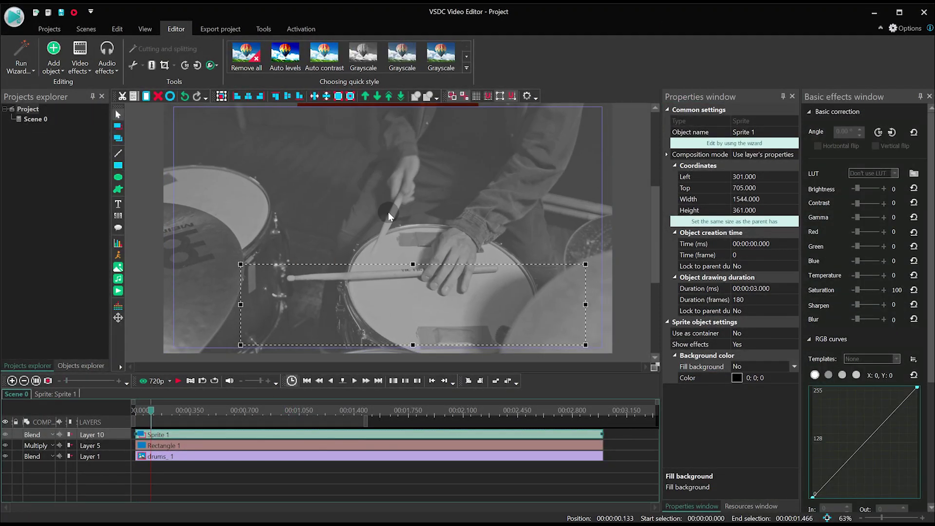
pyautogui.press('space')
pyautogui.press('space')
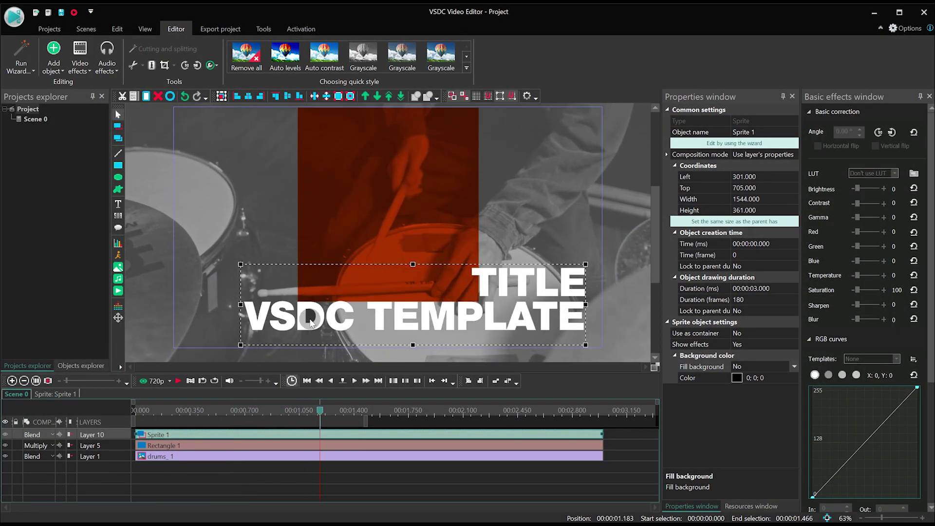
# - Open the title sprite and add a Movement with its trajectory going straight left to X 973, Y 885 at the object's end
pyautogui.doubleClick(315, 435)
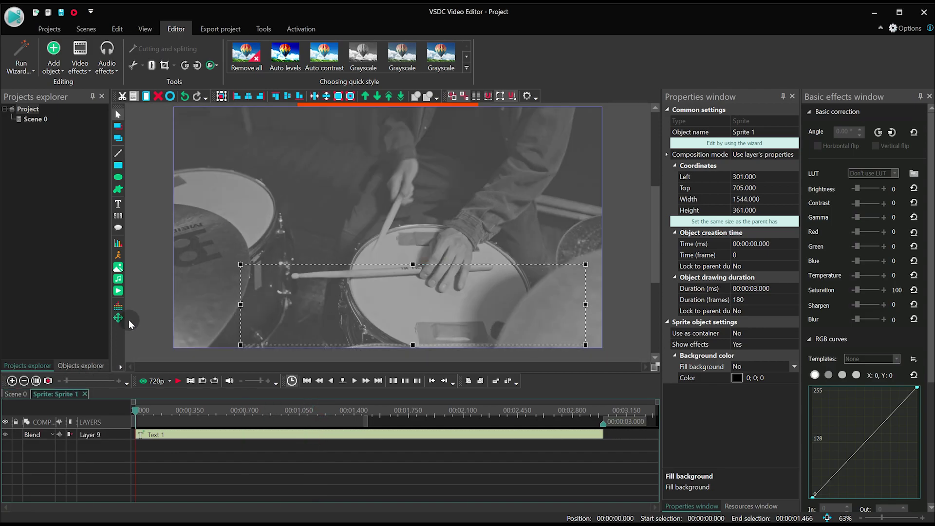
pyautogui.click(119, 318)
pyautogui.press('Return')
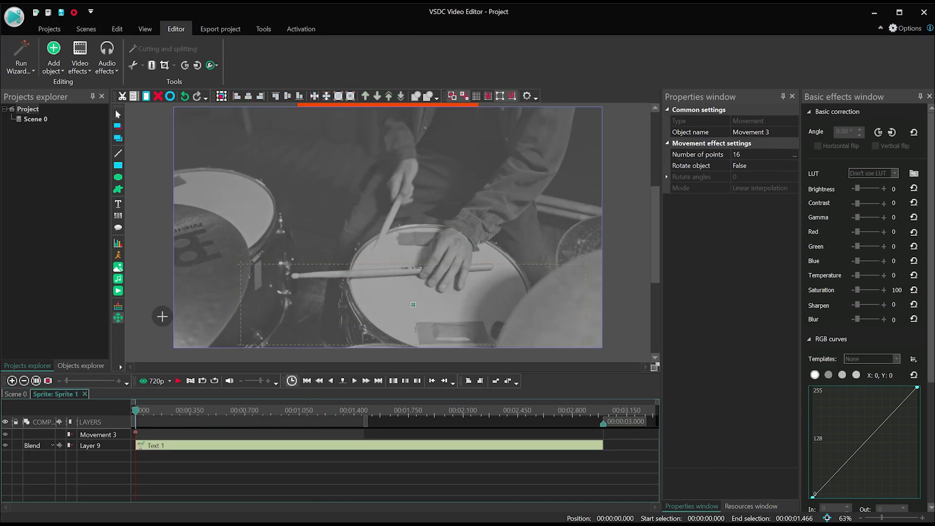
pyautogui.click(408, 304)
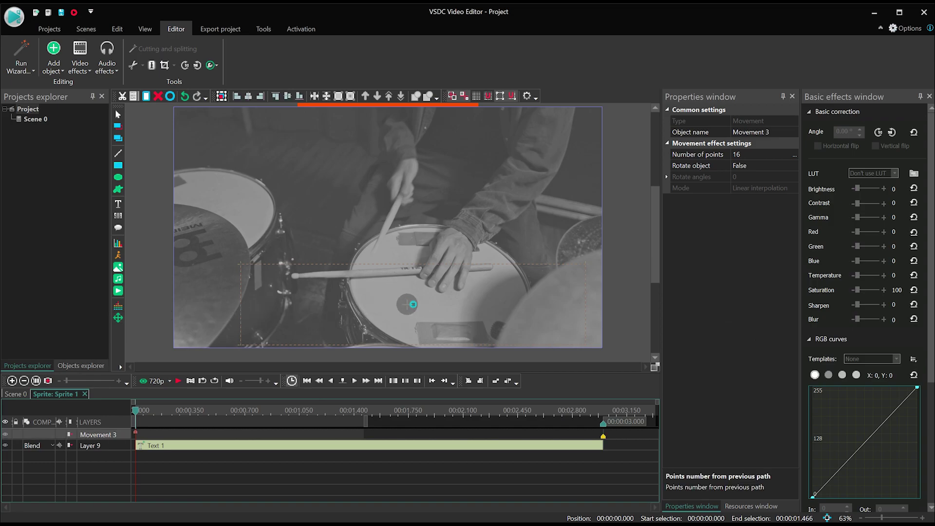
pyautogui.click(398, 304)
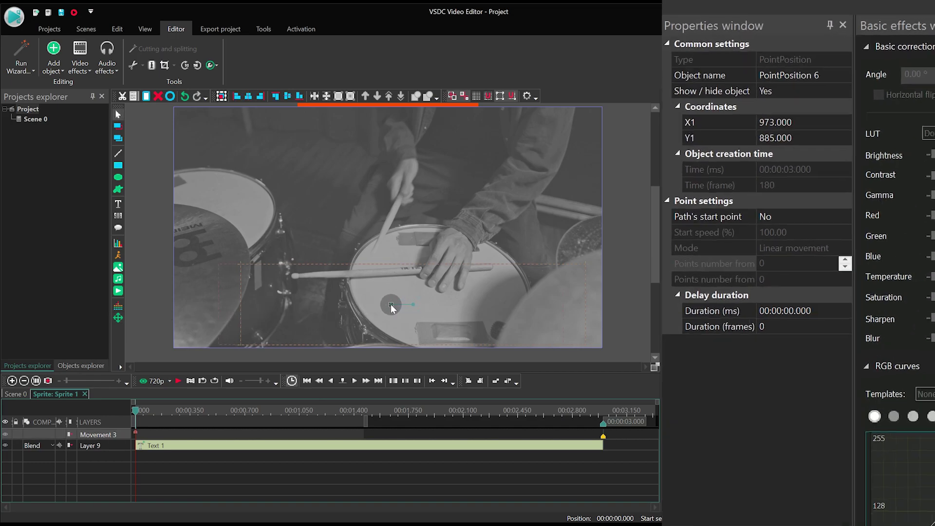
# - Make the sprite movement's end point a path start point and set its start speed to 0%
pyautogui.click(861, 194)
pyautogui.click(898, 197)
pyautogui.click(881, 218)
pyautogui.click(882, 217)
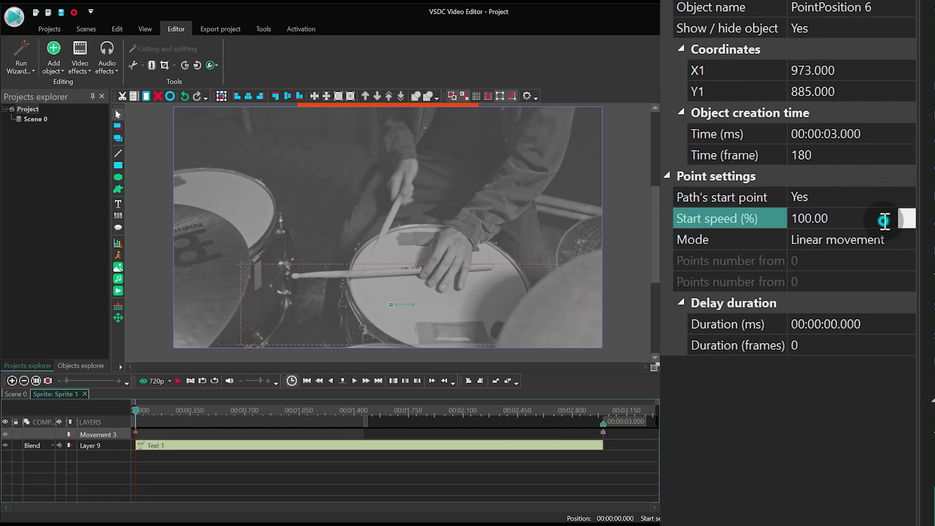
pyautogui.moveTo(882, 217); pyautogui.dragTo(783, 224)
pyautogui.write('0')
pyautogui.press('Return')
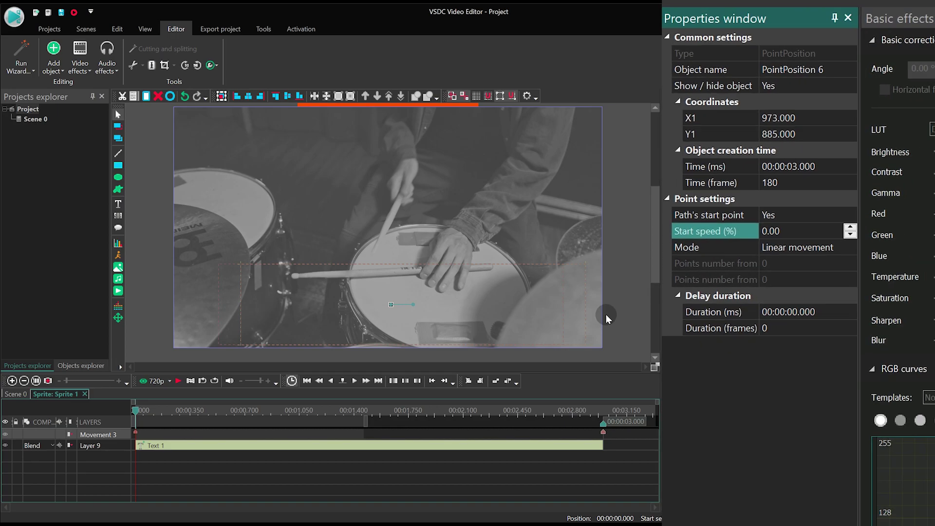
# - Retime the sprite movement to start at 00:00:02.000 and end at 00:00:02.500, and play it back
pyautogui.click(412, 412)
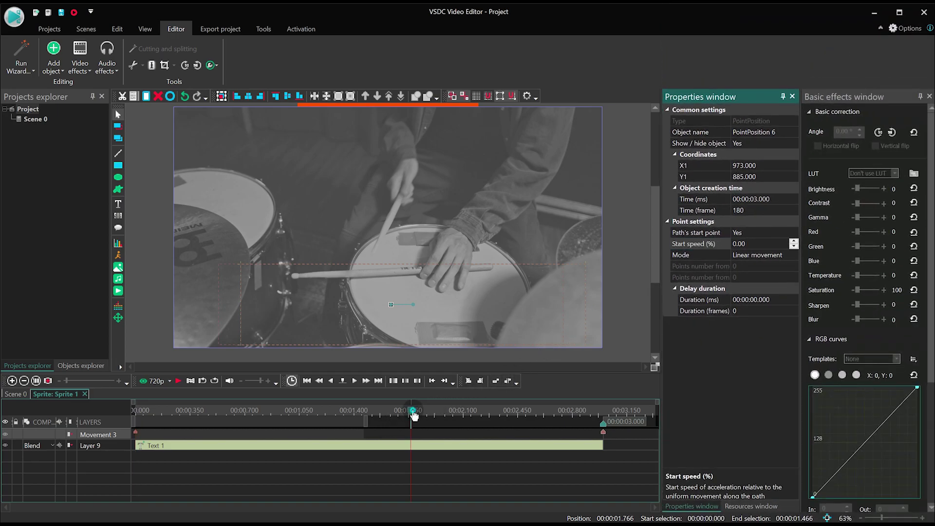
pyautogui.press('space')
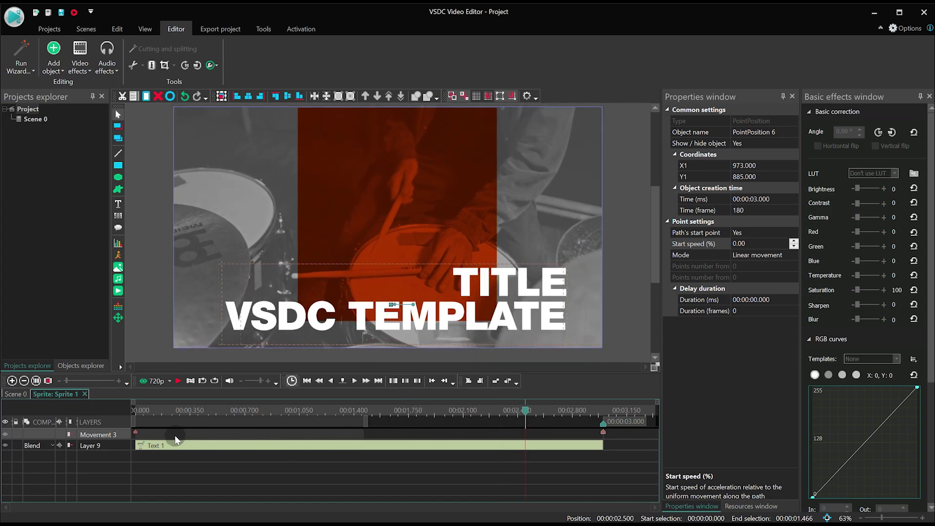
pyautogui.moveTo(136, 433); pyautogui.dragTo(525, 432)
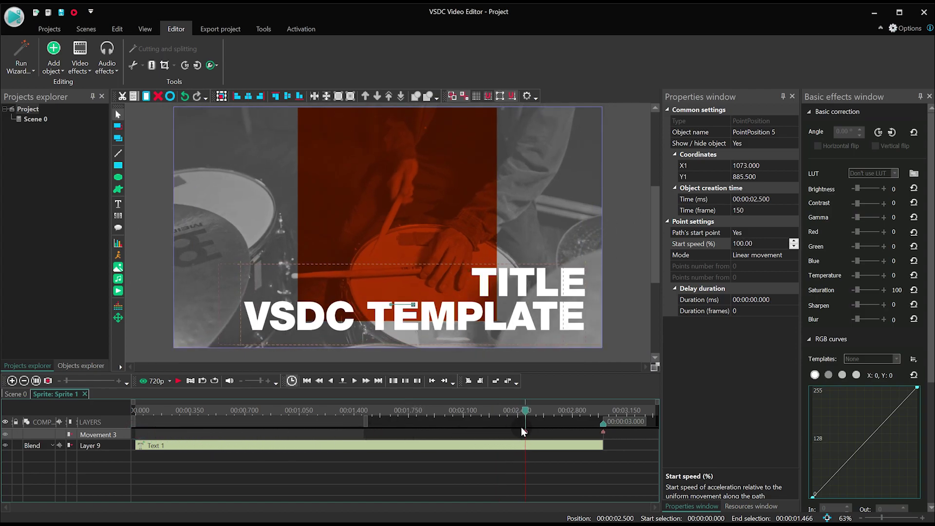
pyautogui.moveTo(454, 413); pyautogui.dragTo(454, 414)
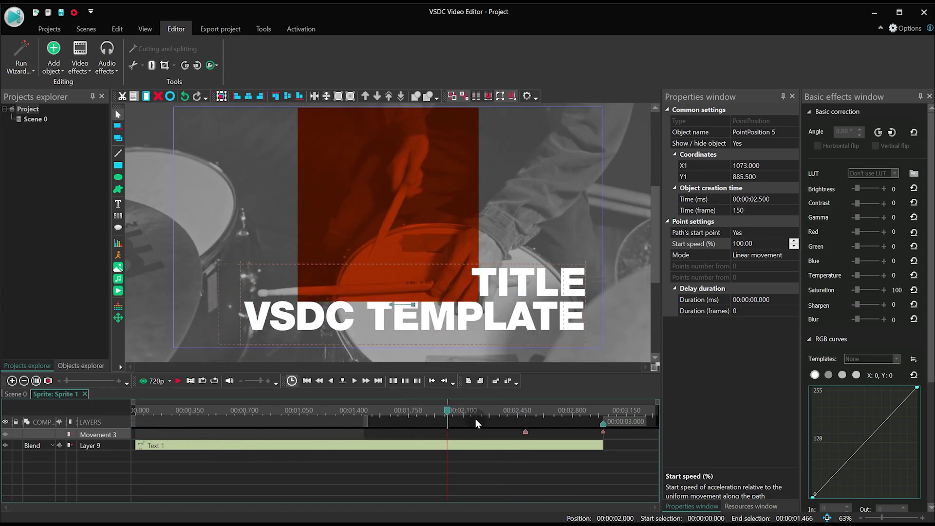
pyautogui.moveTo(526, 437)
pyautogui.mouseDown()
pyautogui.moveTo(447, 434)
pyautogui.moveTo(525, 441)
pyautogui.mouseUp()
pyautogui.click(497, 438)
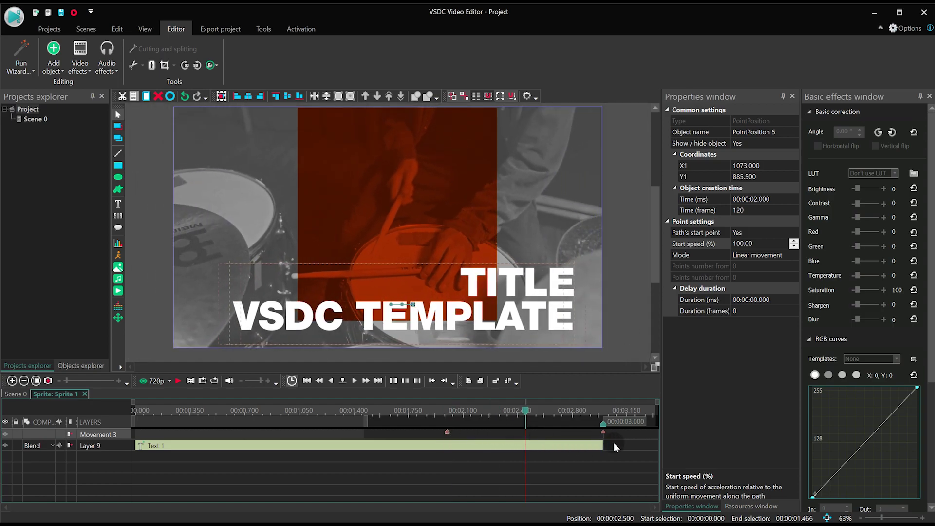
pyautogui.moveTo(593, 438); pyautogui.dragTo(43, 394)
pyautogui.press('space')
pyautogui.press('space')
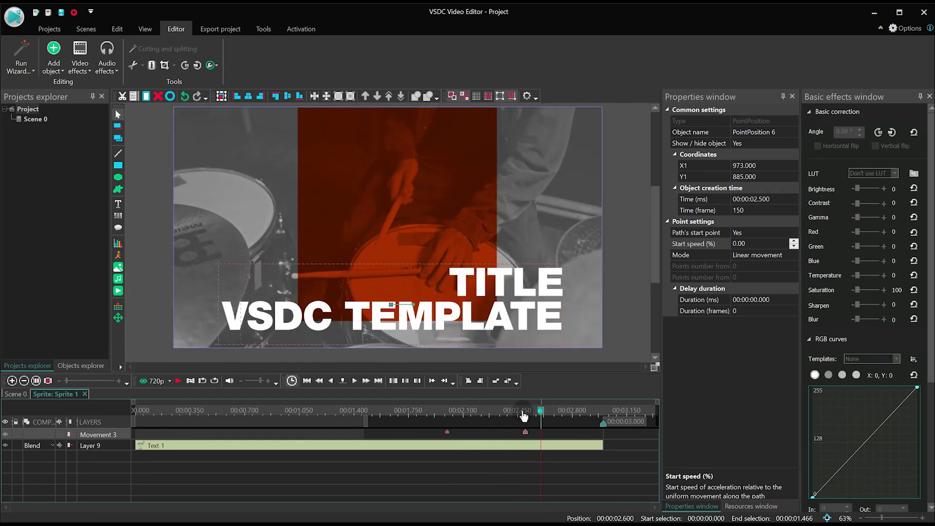
pyautogui.press('Home')
# - Return to the scene and add a text object reading "VSDC TEMPLATE" at 26 pt with -3 px character spacing
pyautogui.click(16, 394)
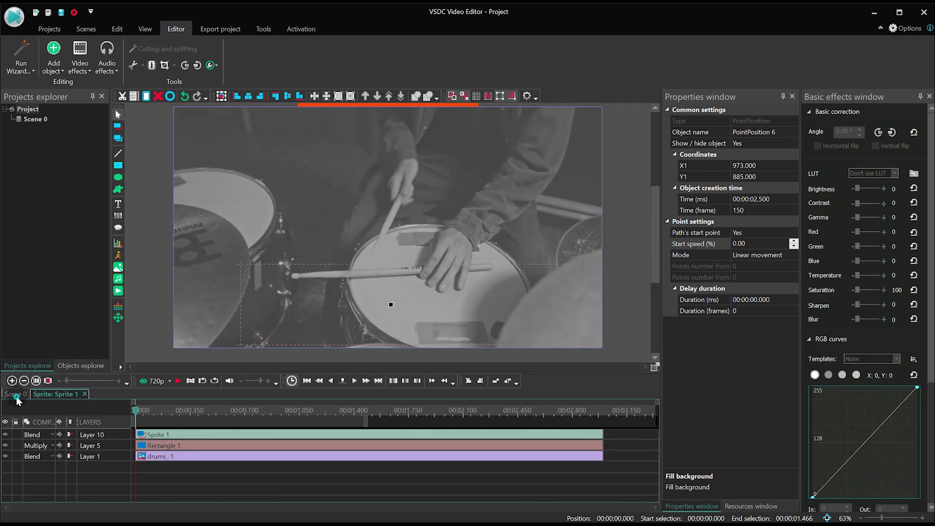
pyautogui.click(120, 204)
pyautogui.click(152, 210)
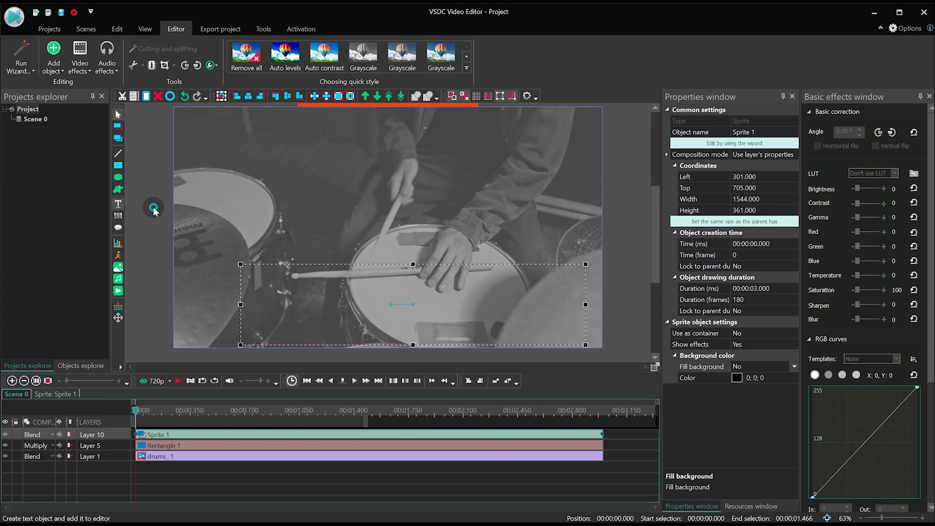
pyautogui.press('Return')
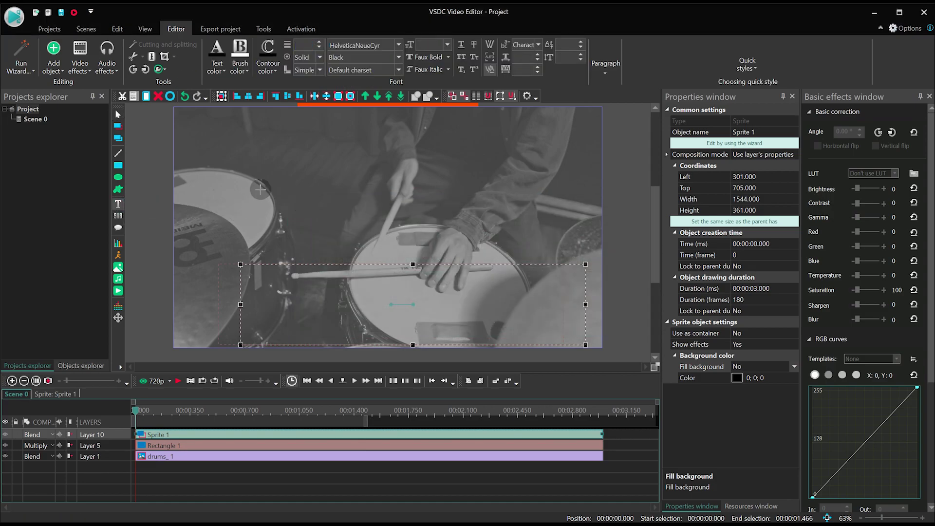
pyautogui.moveTo(260, 189); pyautogui.dragTo(455, 232)
pyautogui.write('VSDC TEMPLATE')
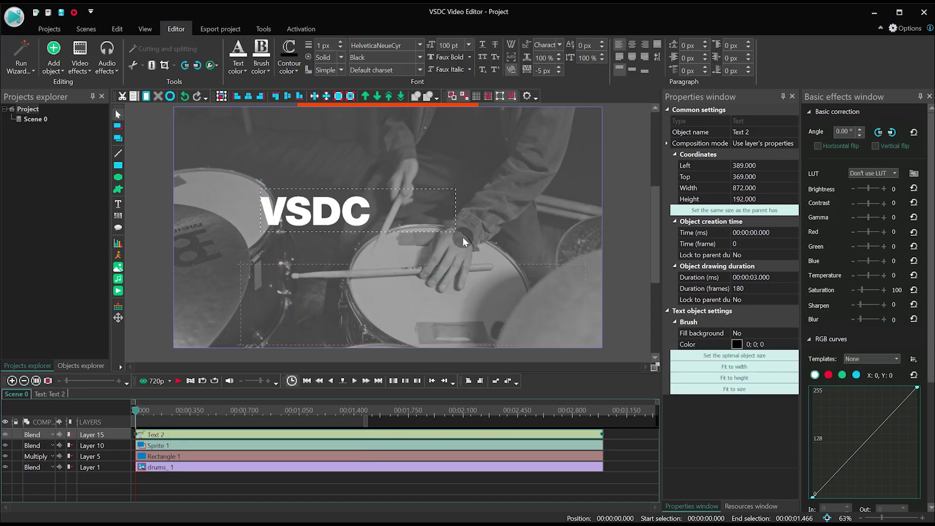
pyautogui.doubleClick(327, 211)
pyautogui.click(450, 45)
pyautogui.write('26')
pyautogui.click(559, 67)
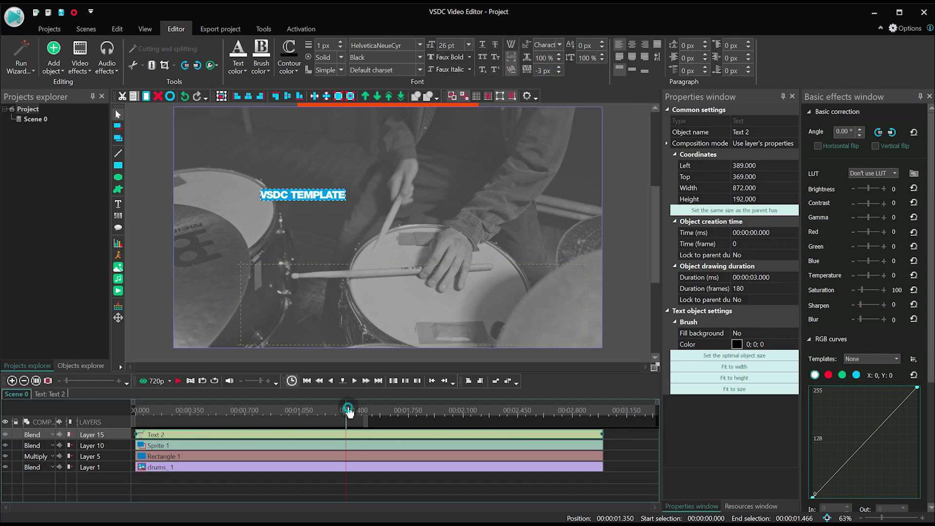
# - Place the small text above the main title at Left 557, Top 632 and convert it to a sprite
pyautogui.click(321, 203)
pyautogui.moveTo(329, 198); pyautogui.dragTo(367, 257)
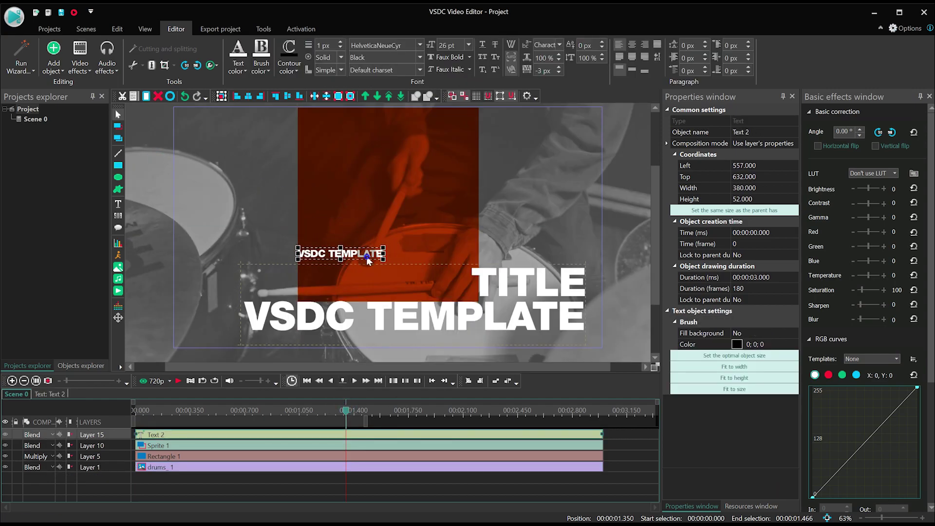
pyautogui.rightClick(367, 258)
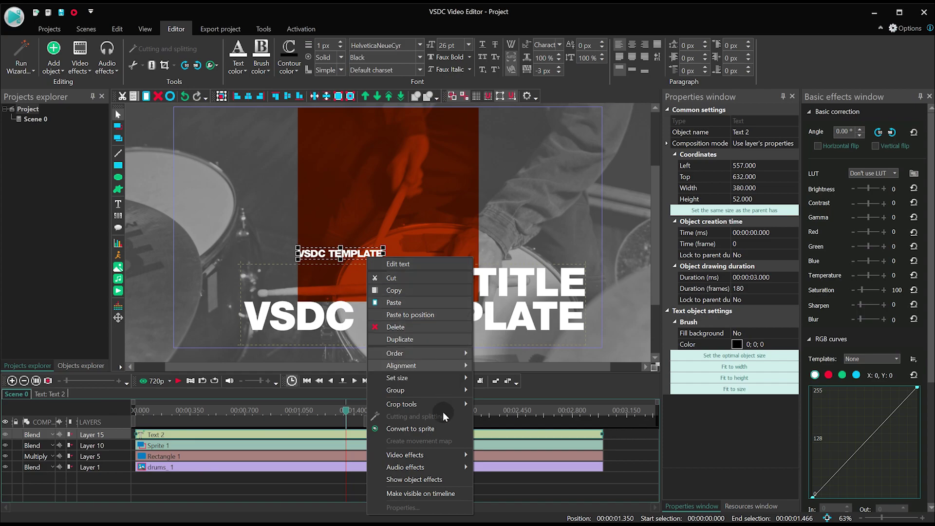
pyautogui.click(441, 430)
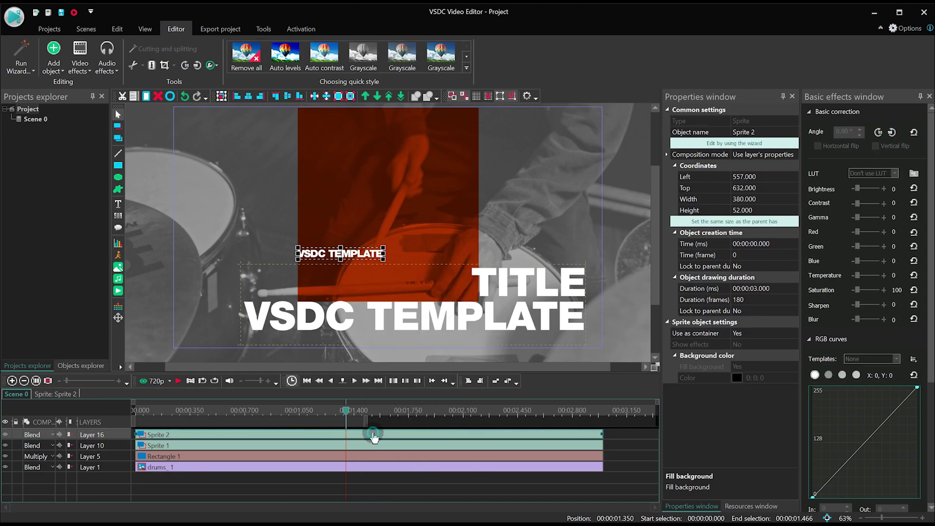
# - Inside its sprite, move the small text straight left to Left 177 and add a Movement going right to X 748, Y 658 at the object's end
pyautogui.doubleClick(374, 435)
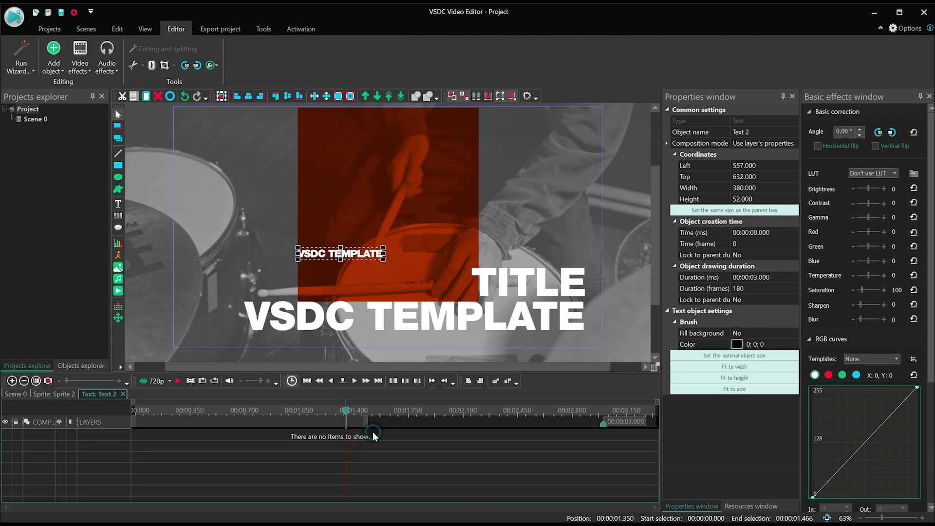
pyautogui.moveTo(372, 252); pyautogui.dragTo(285, 253)
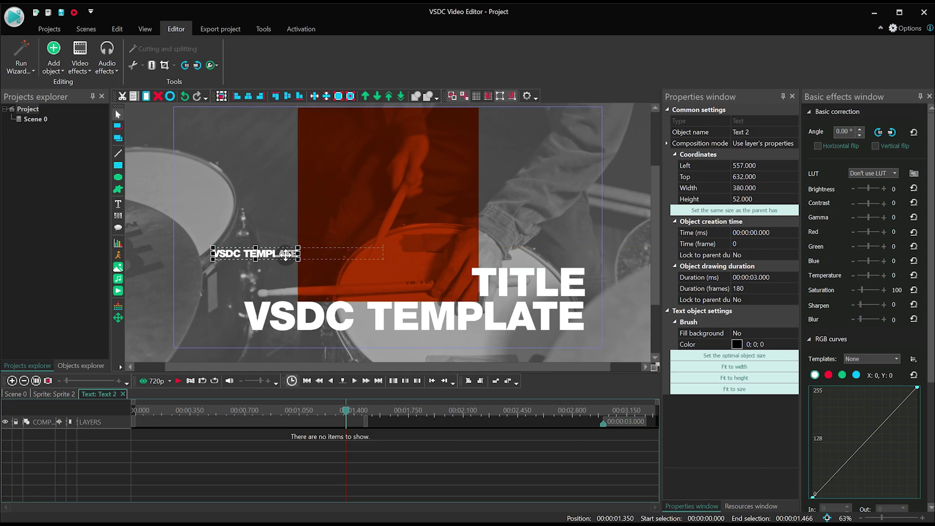
pyautogui.click(118, 318)
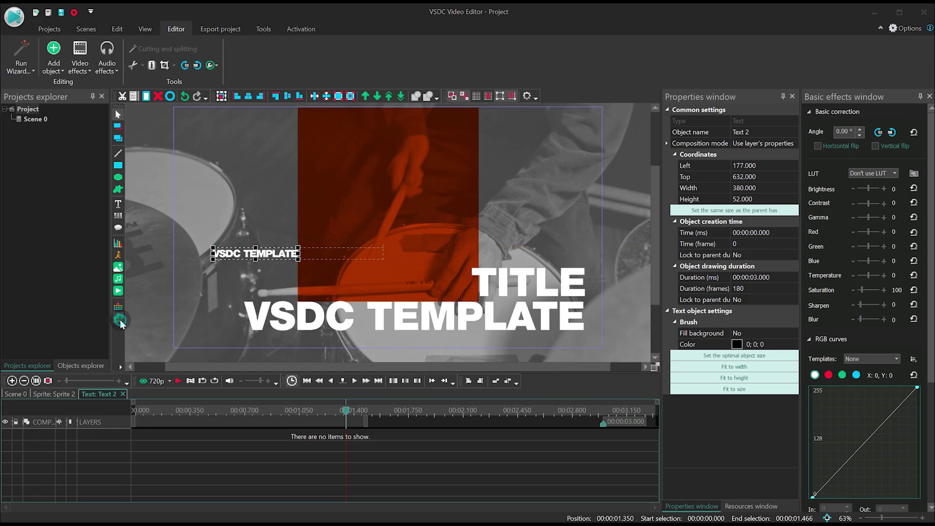
pyautogui.click(524, 311)
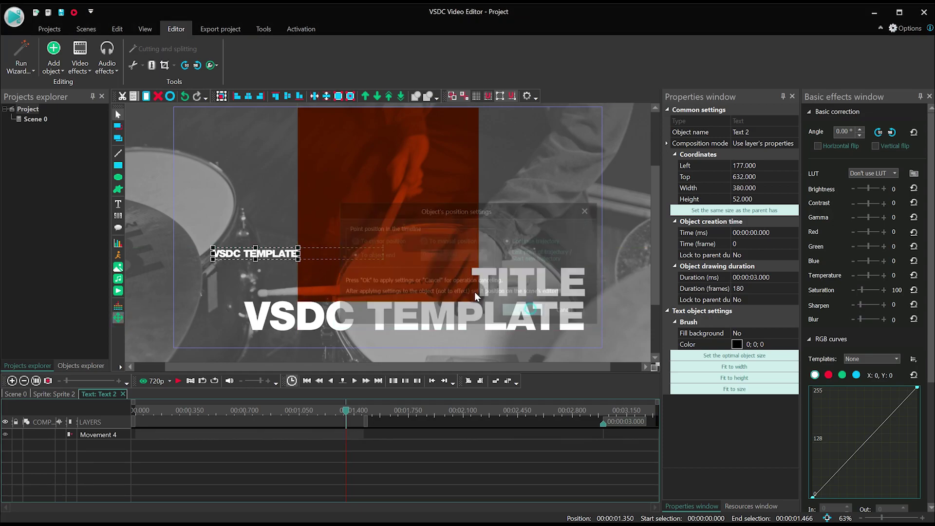
pyautogui.click(256, 253)
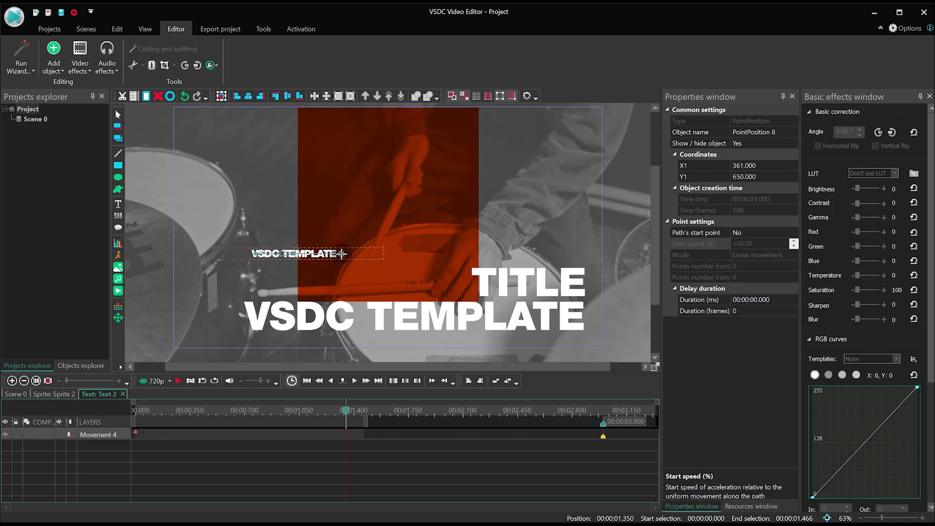
# - Make the movement's end point a path start point and set its start speed to 0%
pyautogui.click(770, 232)
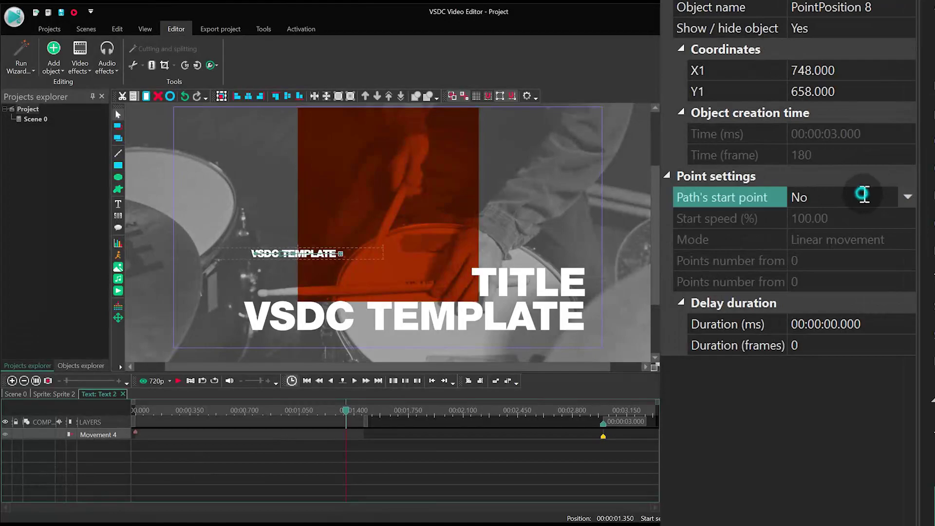
pyautogui.click(908, 195)
pyautogui.click(872, 217)
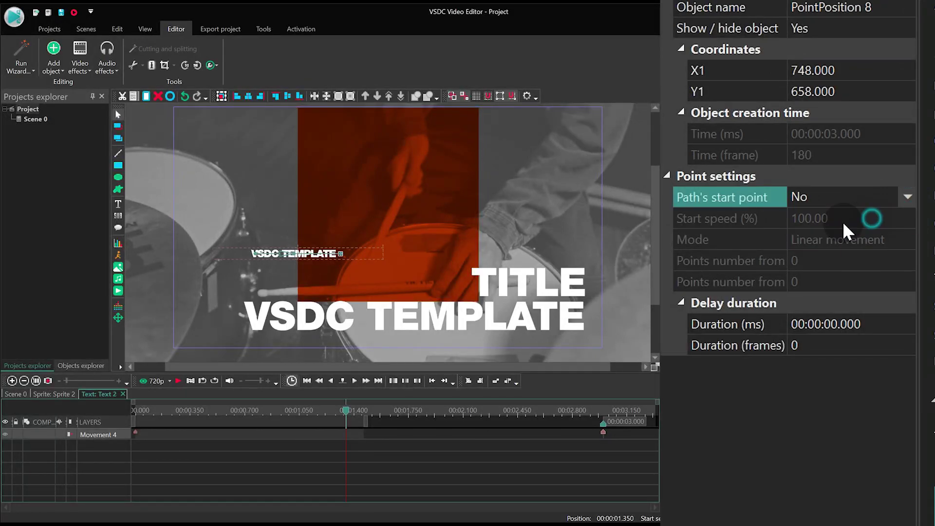
pyautogui.click(848, 220)
pyautogui.doubleClick(854, 220)
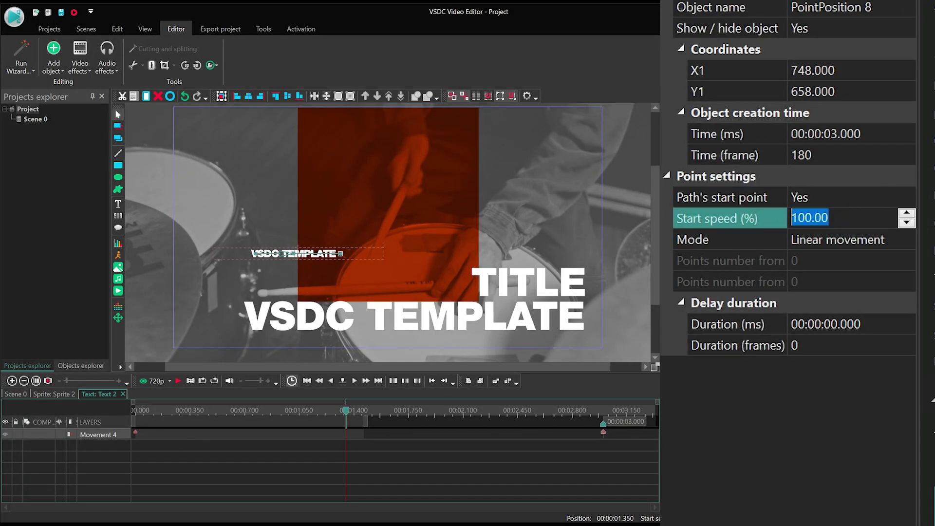
pyautogui.write('0')
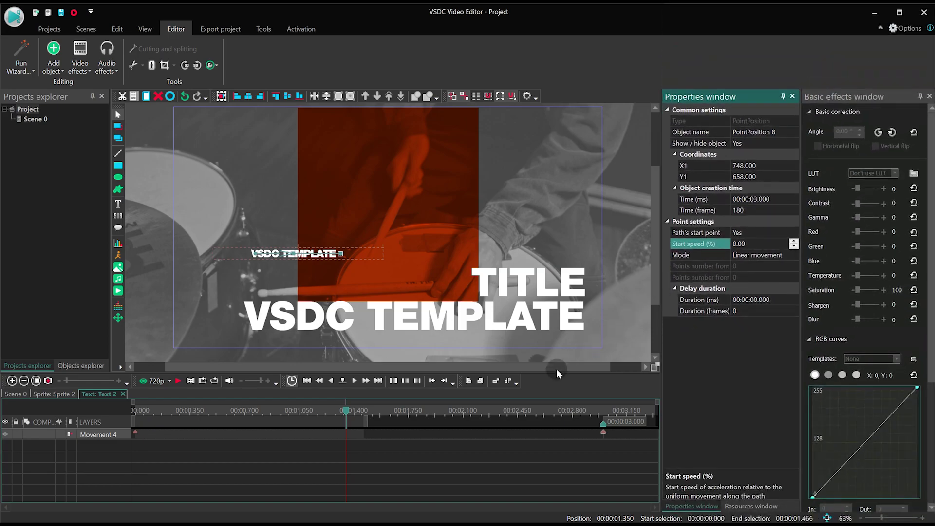
# - Retime the small text's movement to start at 00:00:02.000 and end at 00:00:02.500
pyautogui.click(444, 412)
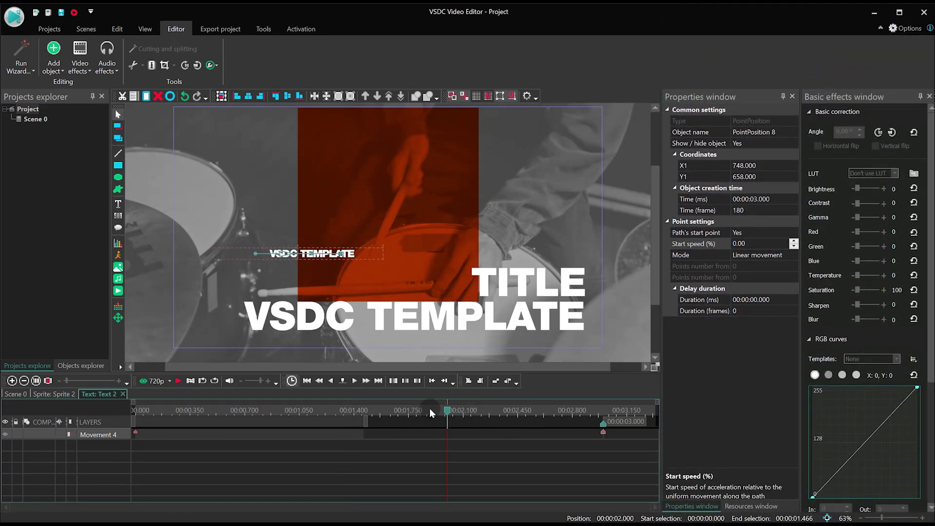
pyautogui.moveTo(136, 432); pyautogui.dragTo(447, 441)
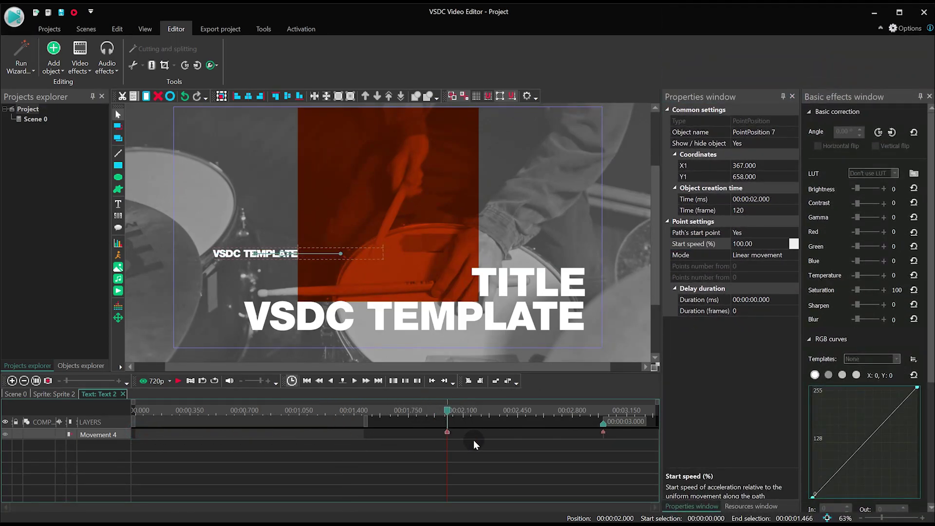
pyautogui.press('space')
pyautogui.moveTo(603, 435); pyautogui.dragTo(525, 441)
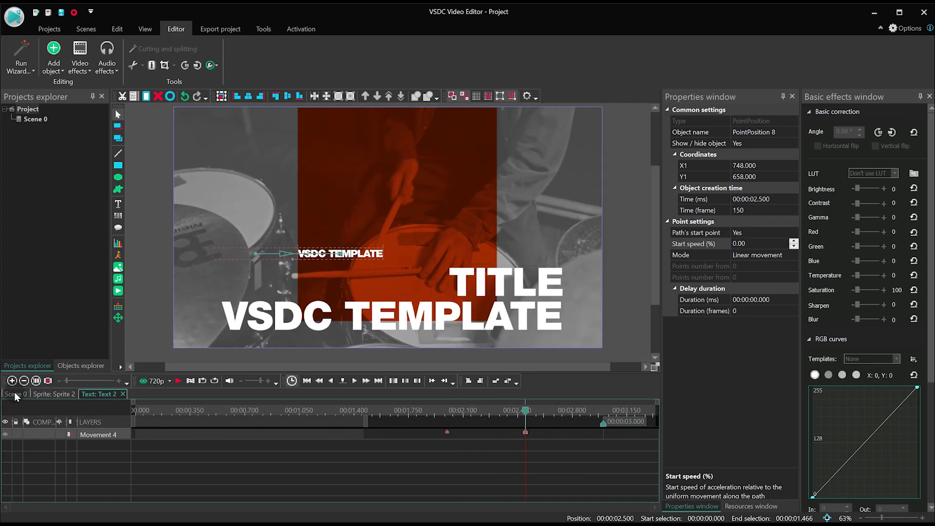
# - Return to the start of the main scene and set the small title sprite's Use as container option to No
pyautogui.click(15, 394)
pyautogui.moveTo(524, 410); pyautogui.dragTo(9, 331)
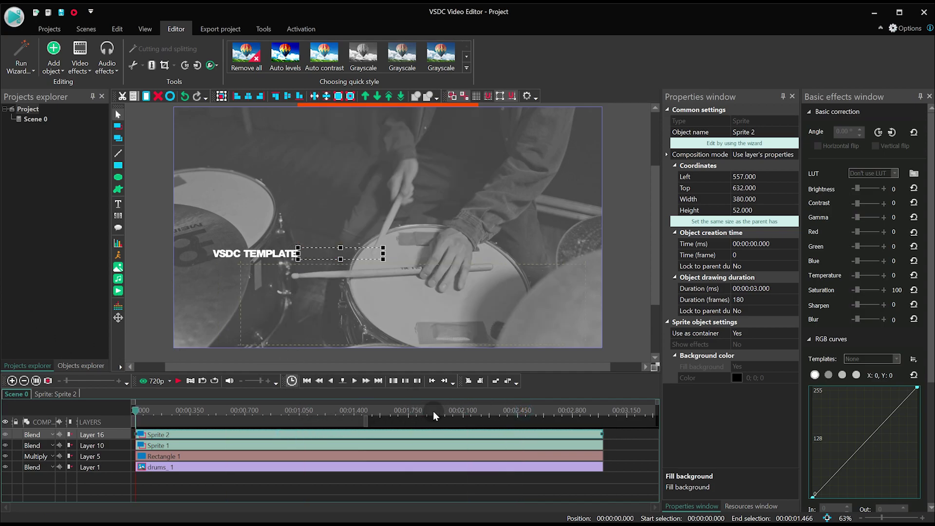
pyautogui.click(781, 333)
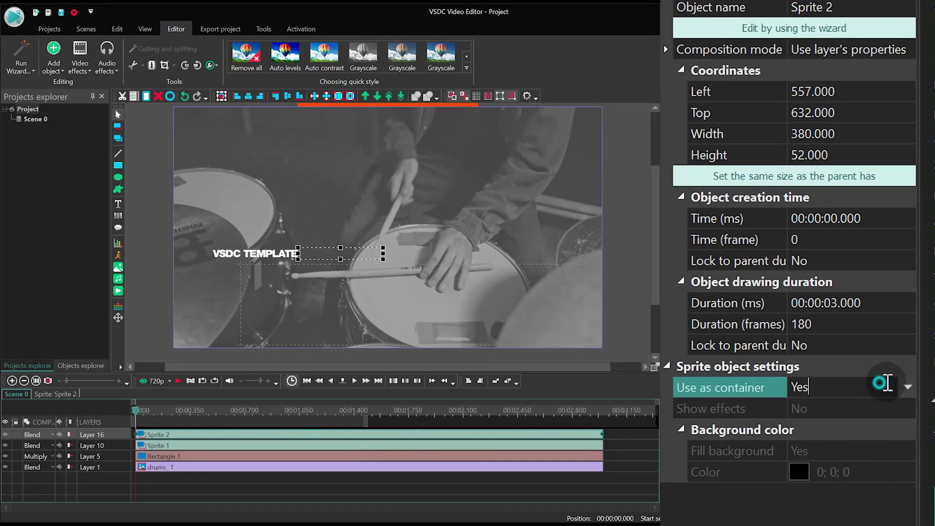
pyautogui.click(907, 387)
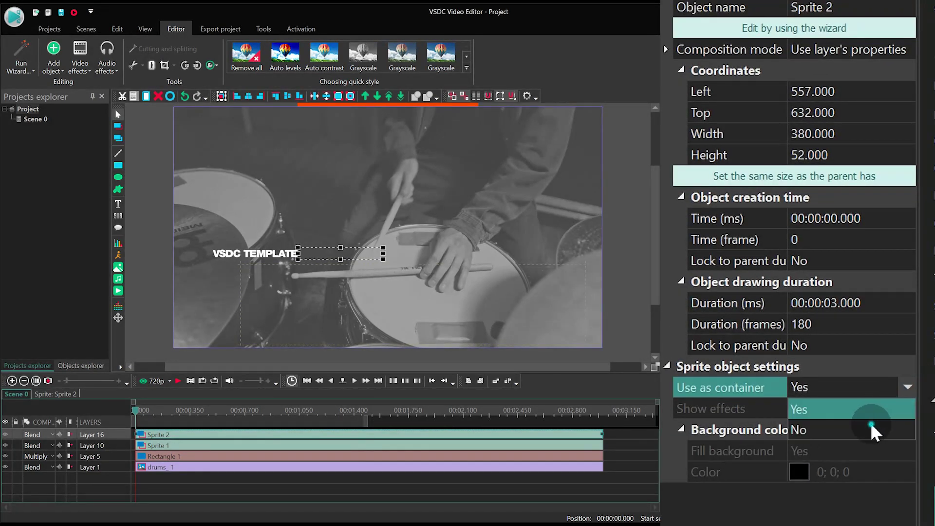
pyautogui.click(872, 431)
# - Set the sprite's Show effects to Yes and Fill background to No, and play the scene back
pyautogui.click(875, 408)
pyautogui.click(908, 407)
pyautogui.click(876, 431)
pyautogui.click(872, 449)
pyautogui.click(904, 446)
pyautogui.click(863, 487)
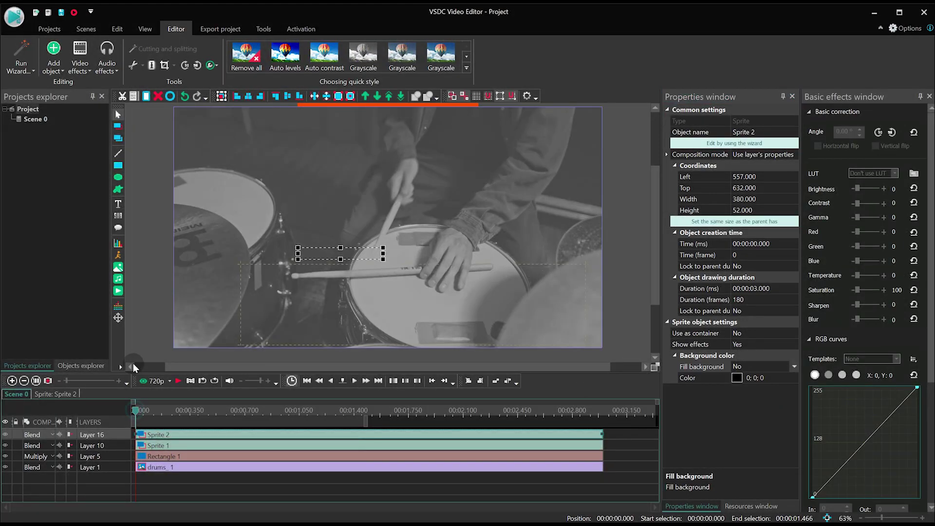
pyautogui.press('space')
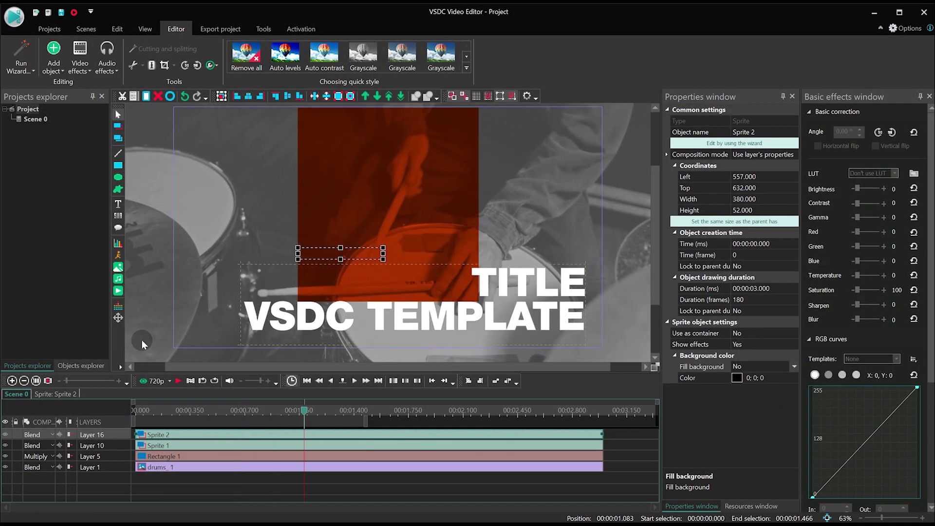